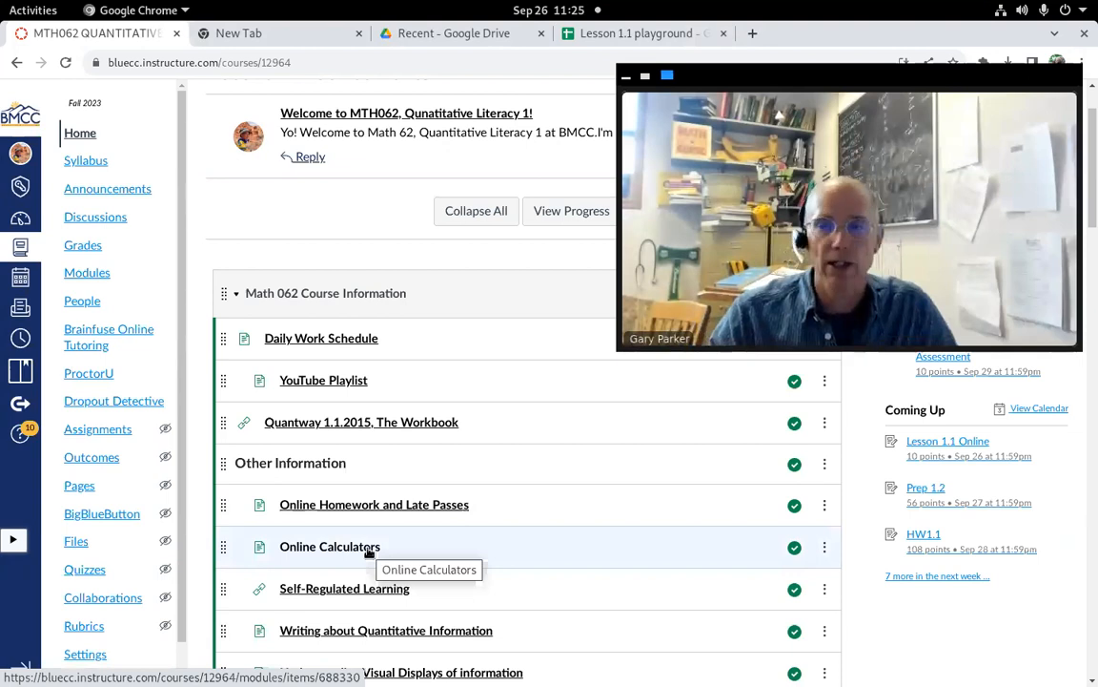
Step: Open the Online Calculators course page and read through its recommended calculator options
left_click(344, 550)
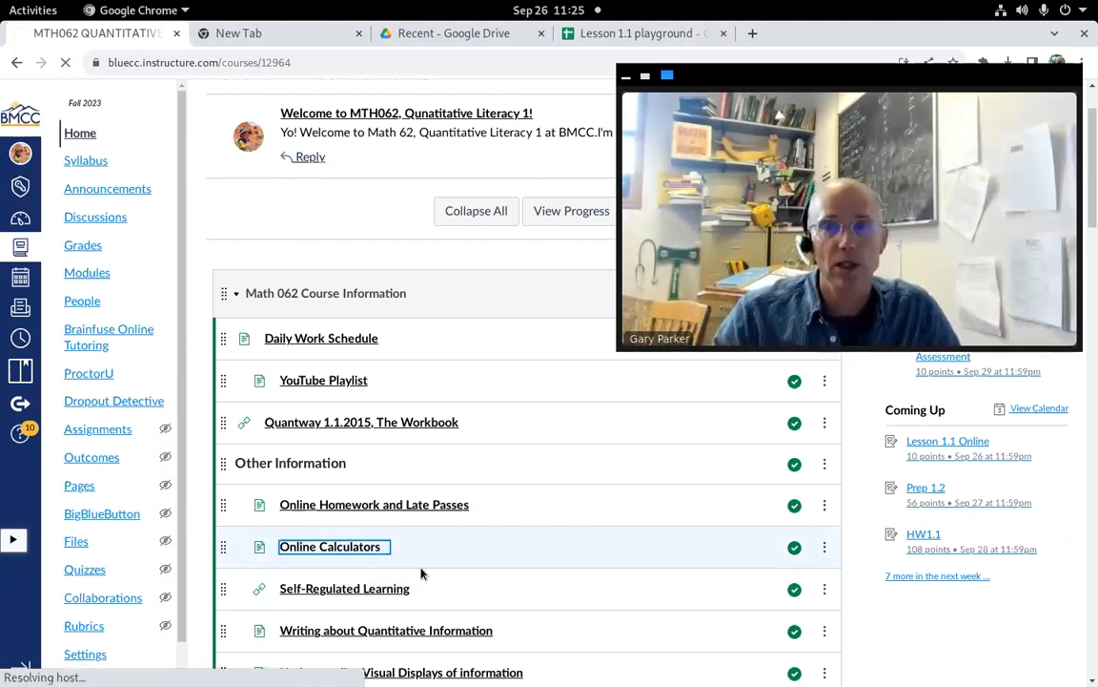
left_click(646, 74)
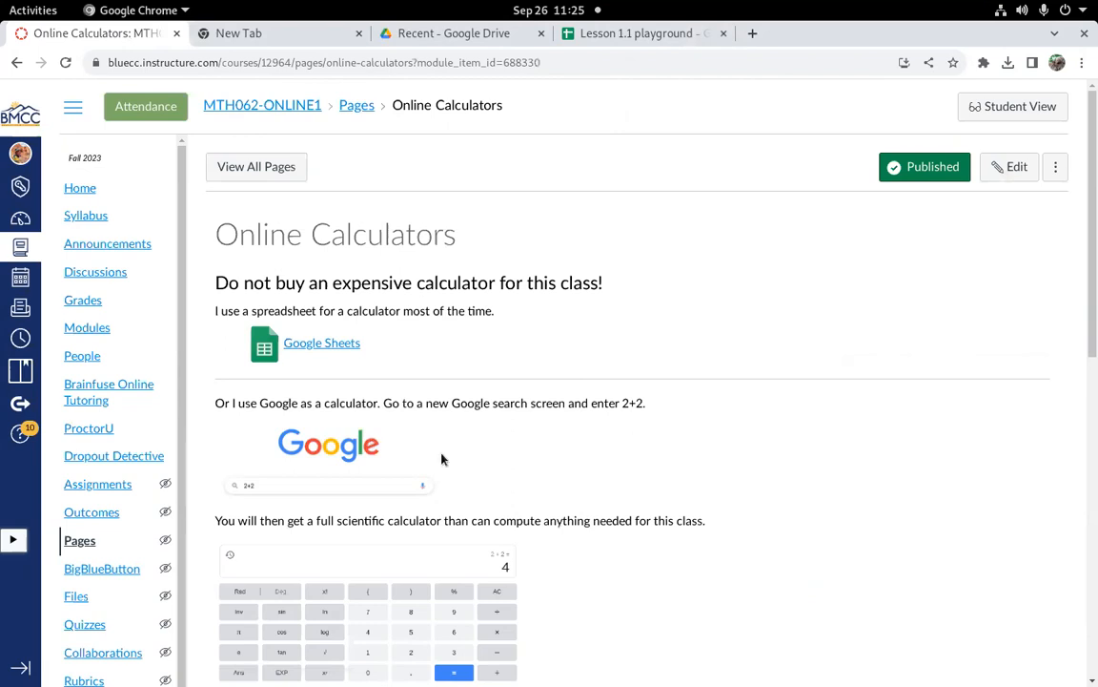
scroll(319, 408, "down", 1)
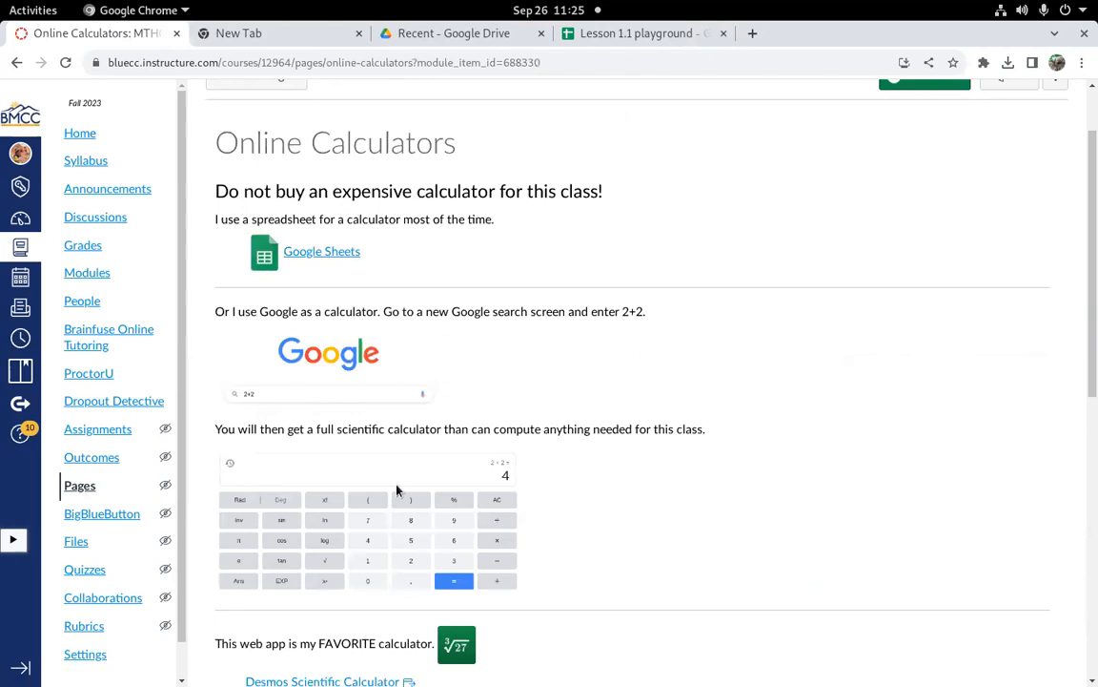
scroll(626, 507, "down", 3)
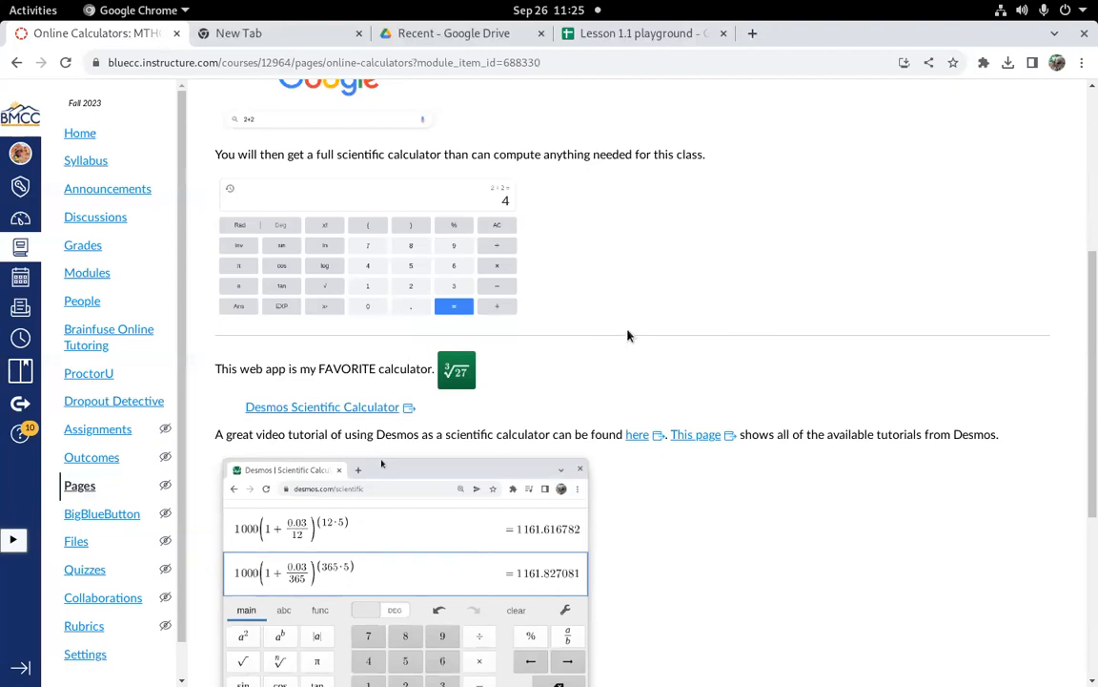
Step: In a new tab, search Google for 2+2 to bring up its built-in calculator
left_click(244, 33)
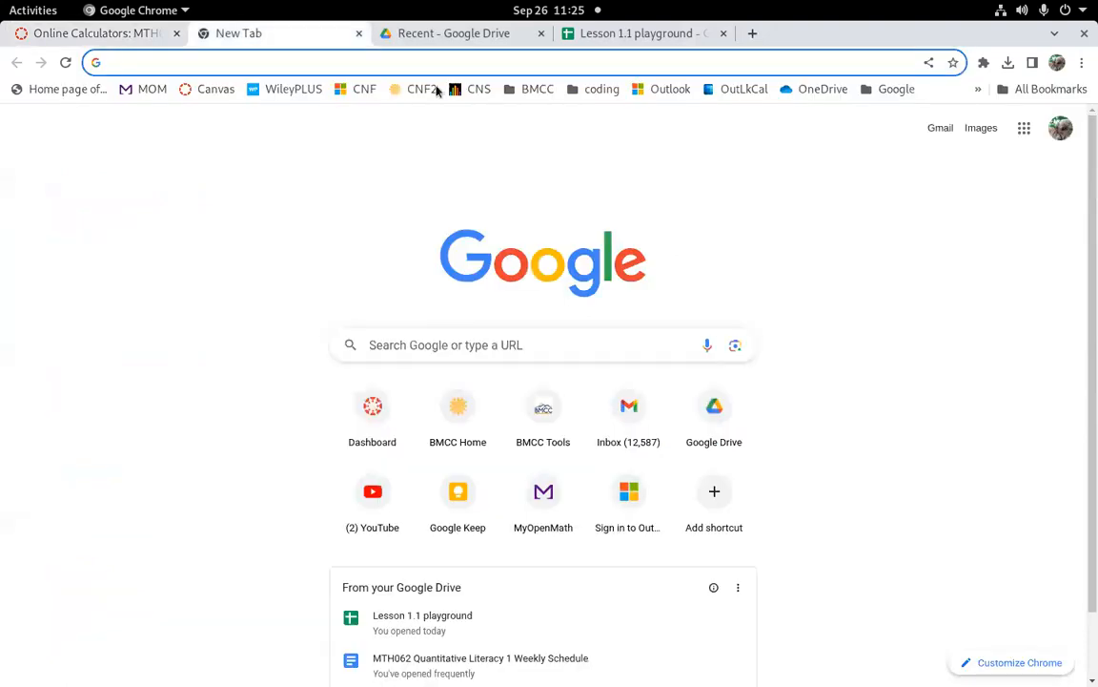
left_click(353, 65)
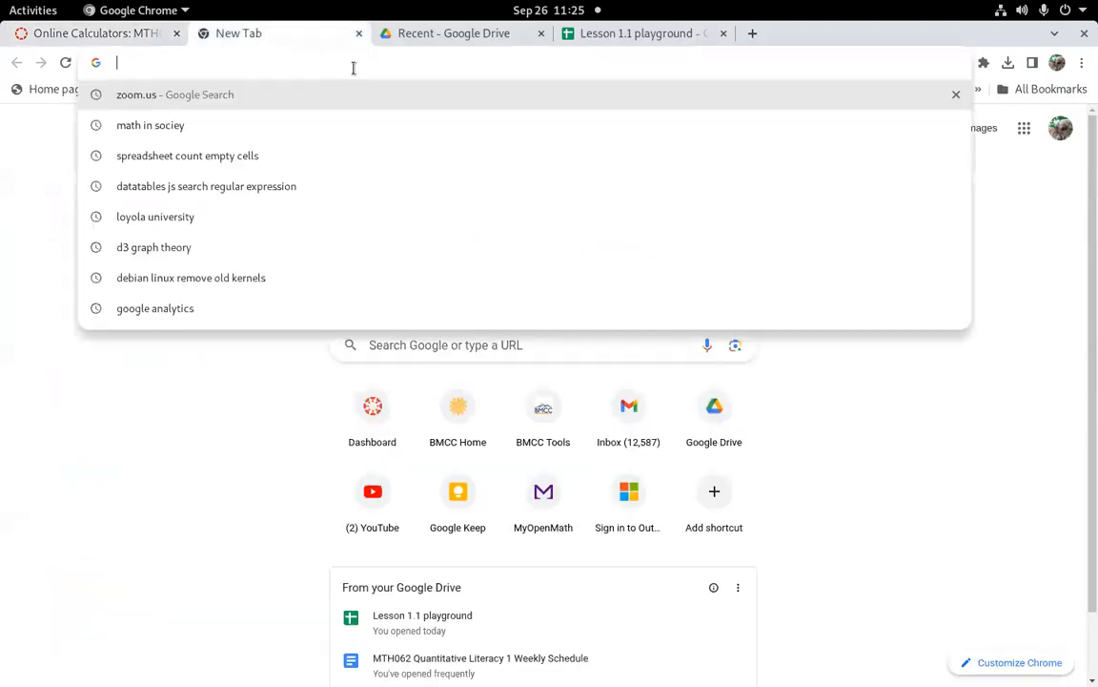
left_click(233, 385)
left_click(448, 347)
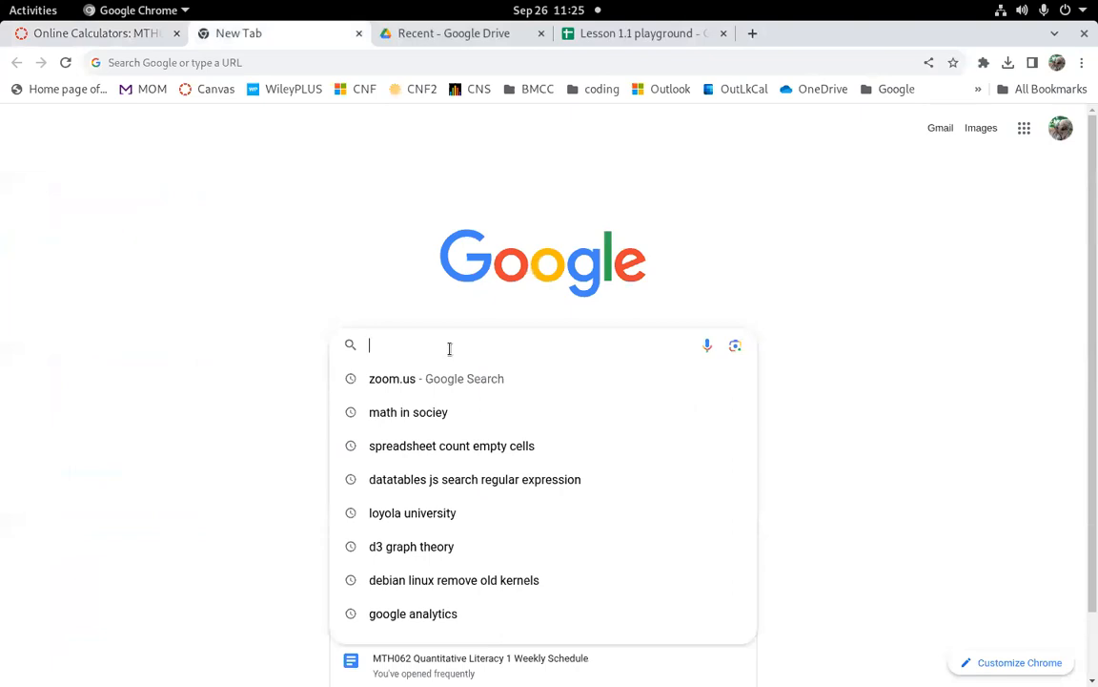
type("2+2")
key("Return")
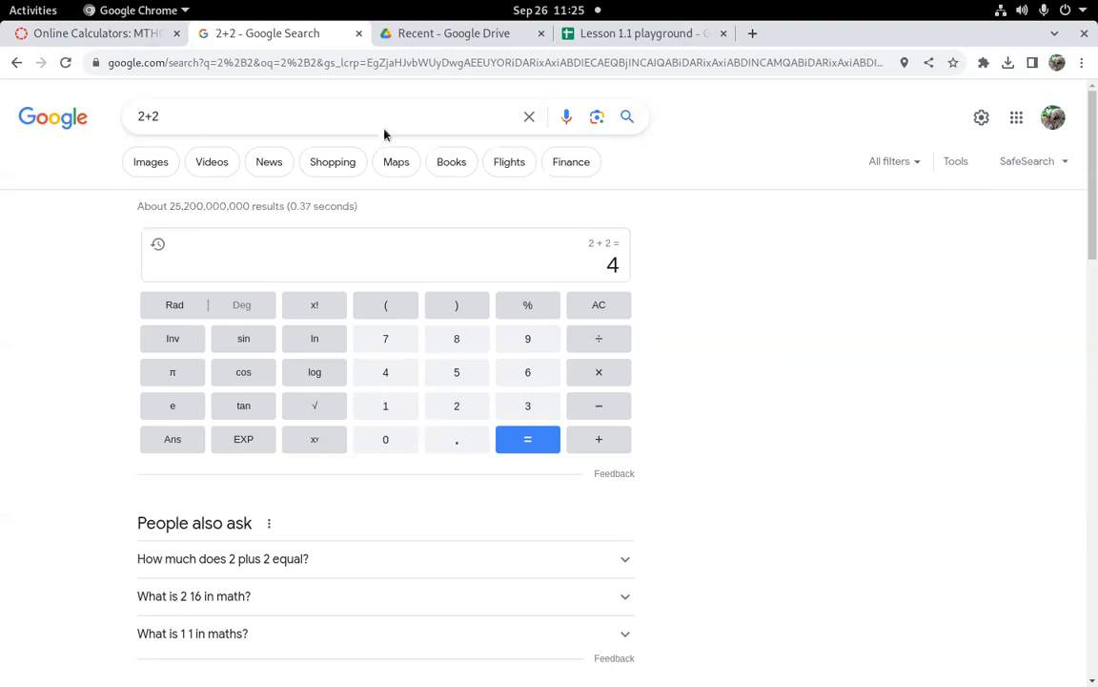
Step: Replace the search with desmos and open the Desmos Scientific Calculator
left_click(210, 115)
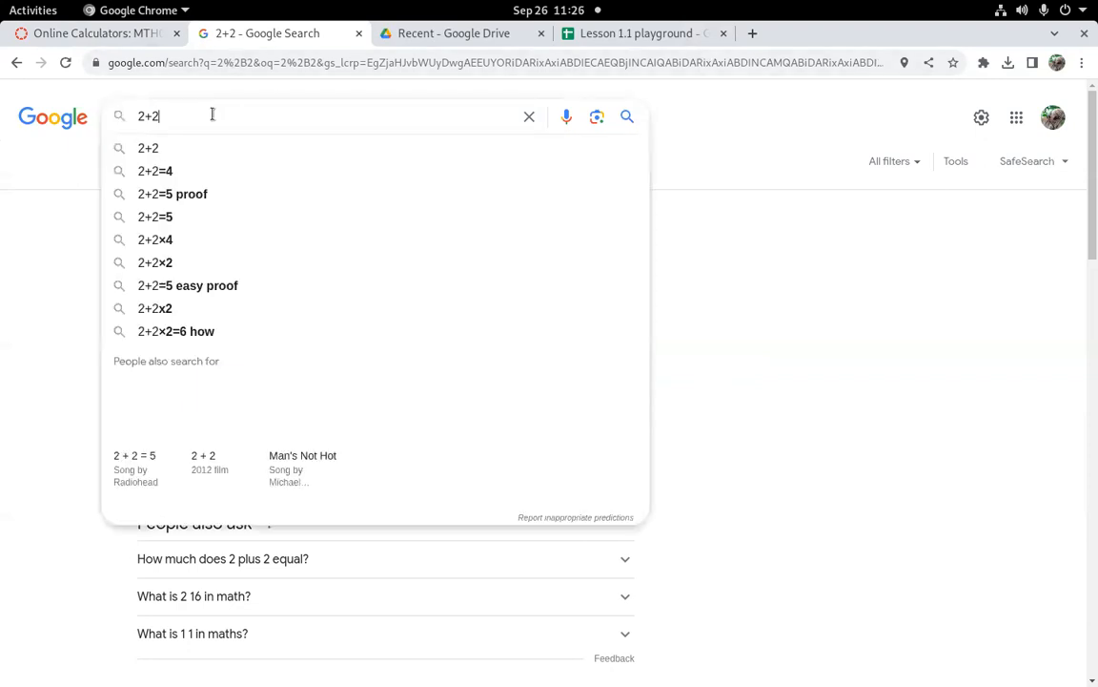
key("BackSpace")
key("BackSpace")
key("BackSpace")
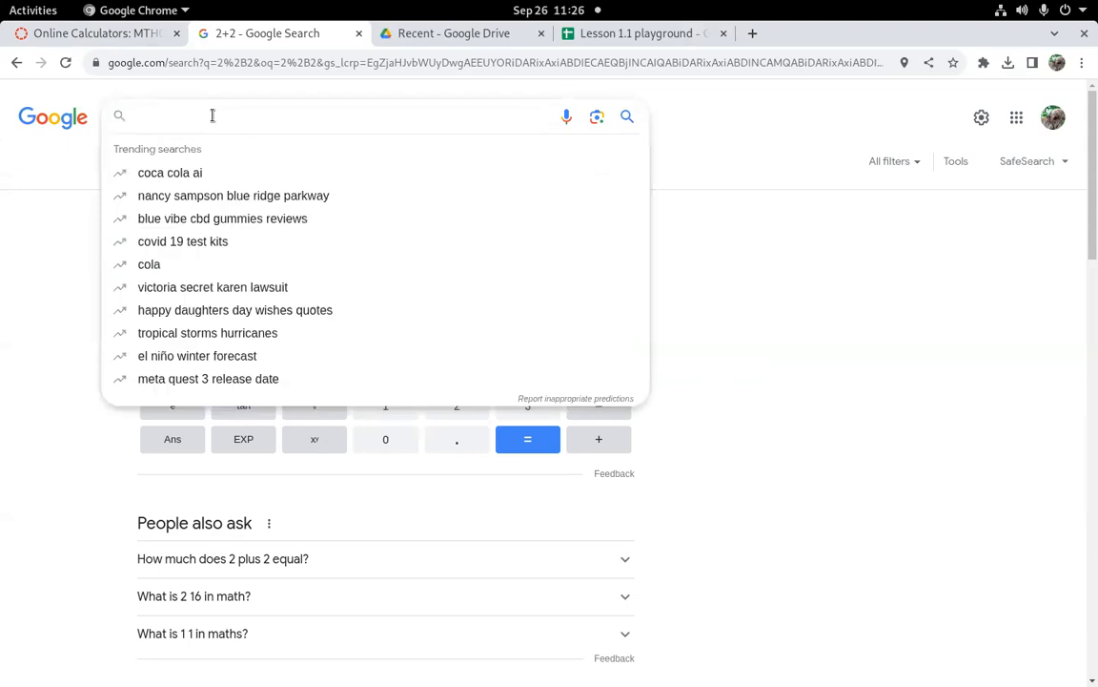
type("desmos")
key("Return")
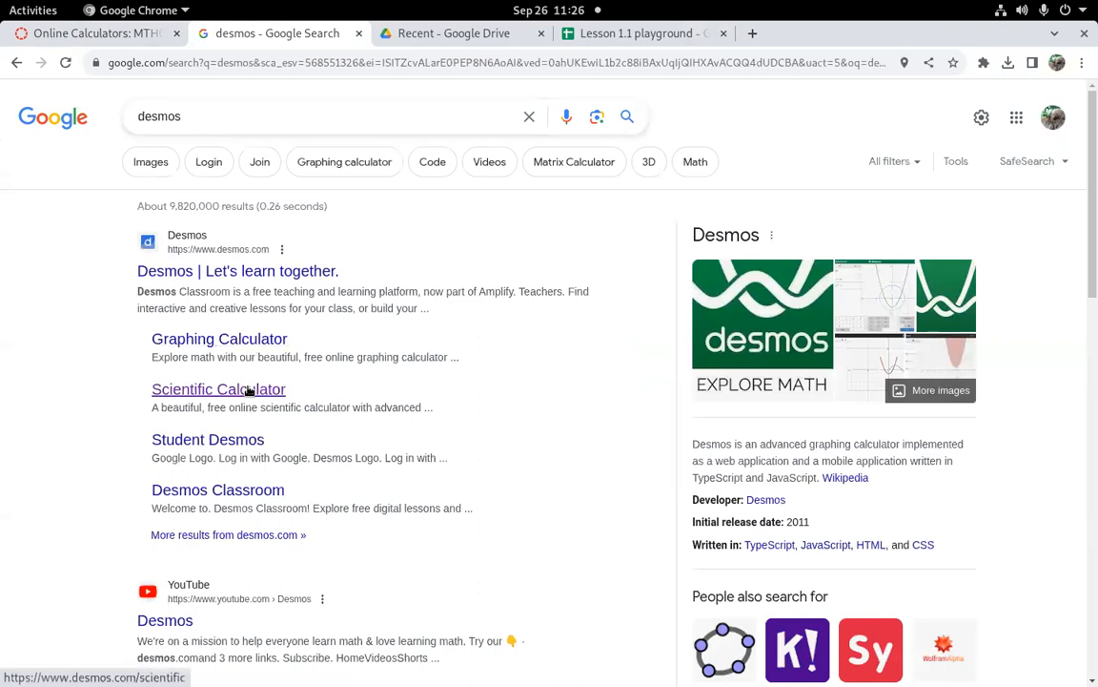
left_click(219, 391)
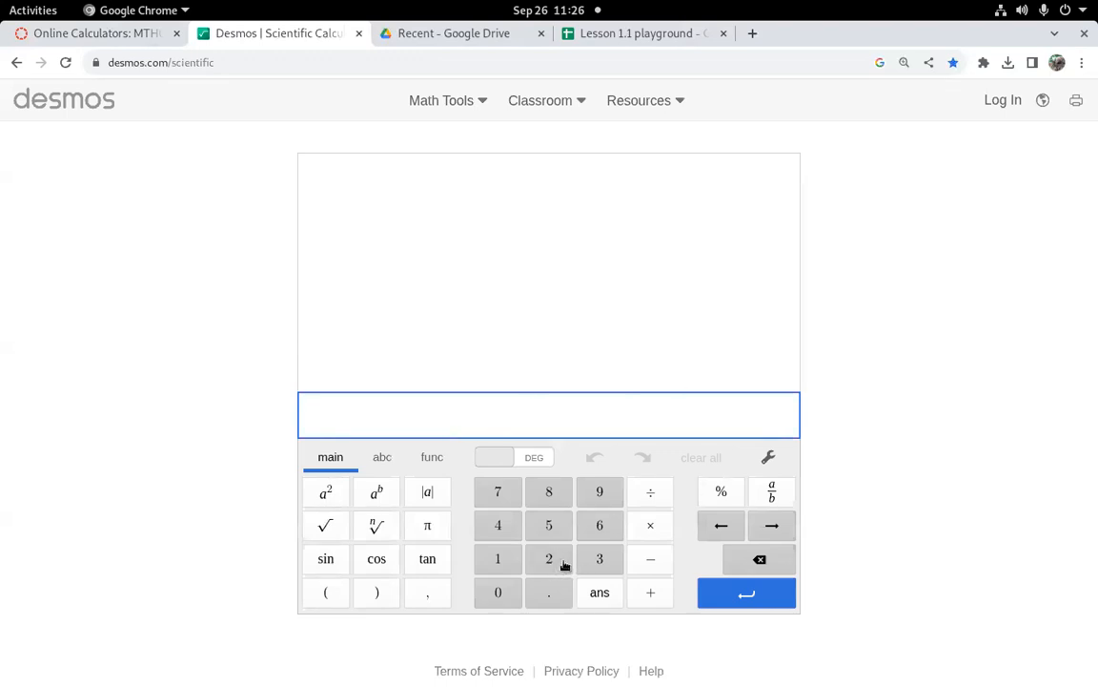
Step: Calculate 96/100 in Desmos and show the result as a fraction
left_click(598, 492)
left_click(615, 523)
left_click(649, 494)
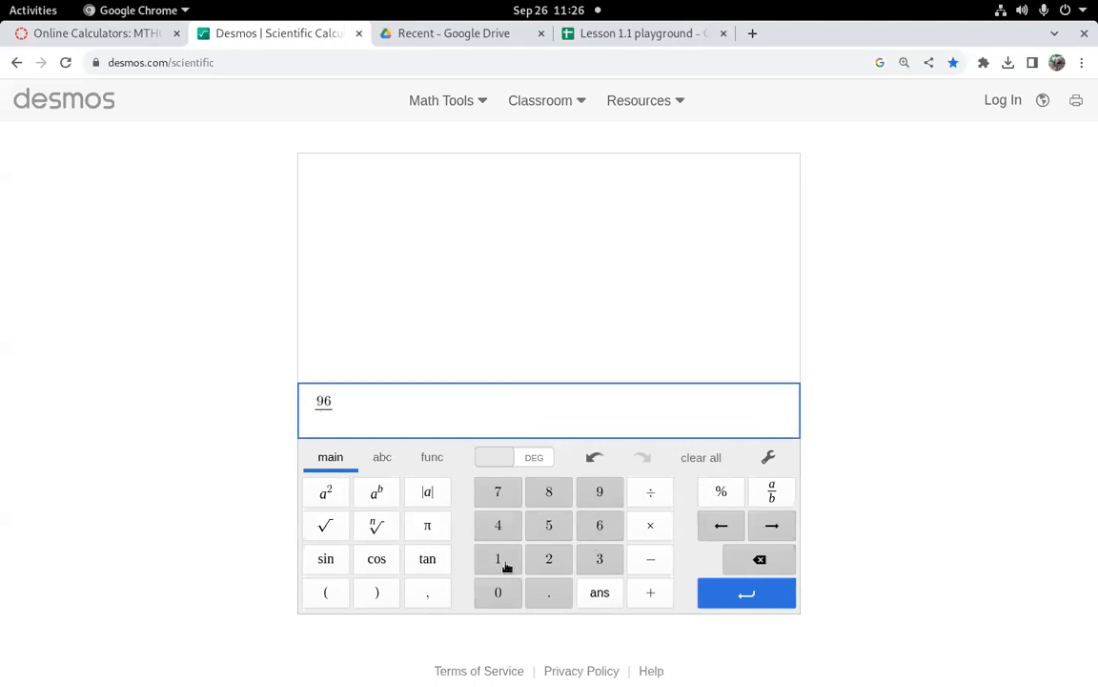
left_click(502, 564)
left_click(498, 589)
left_click(497, 590)
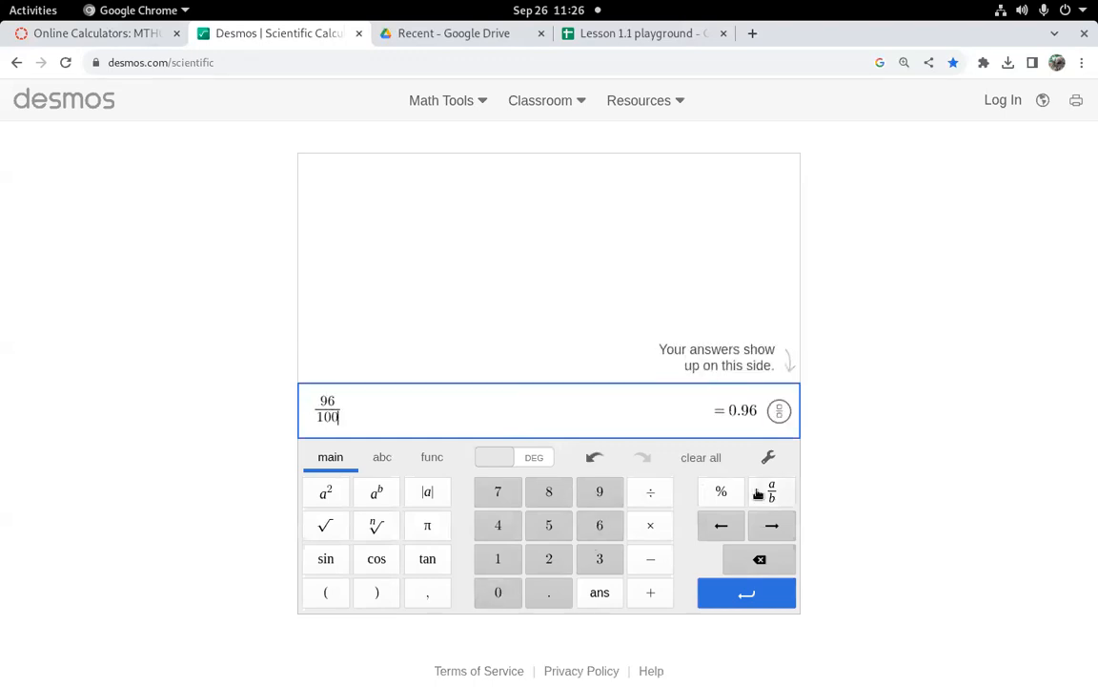
left_click(779, 411)
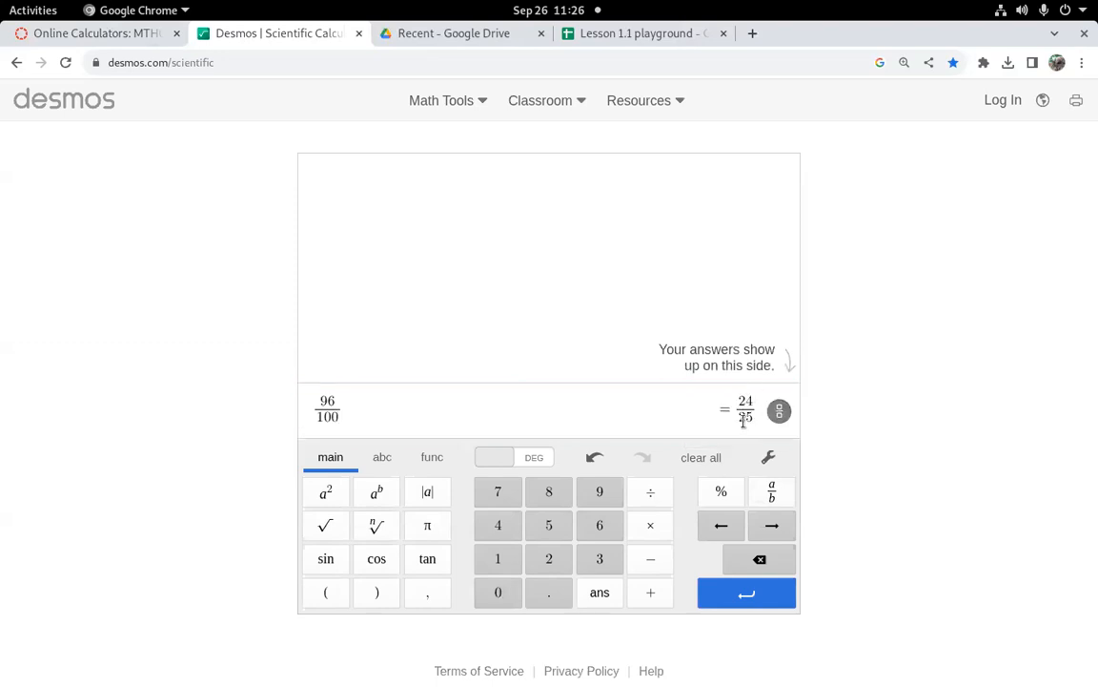
left_click(471, 416)
key("Return")
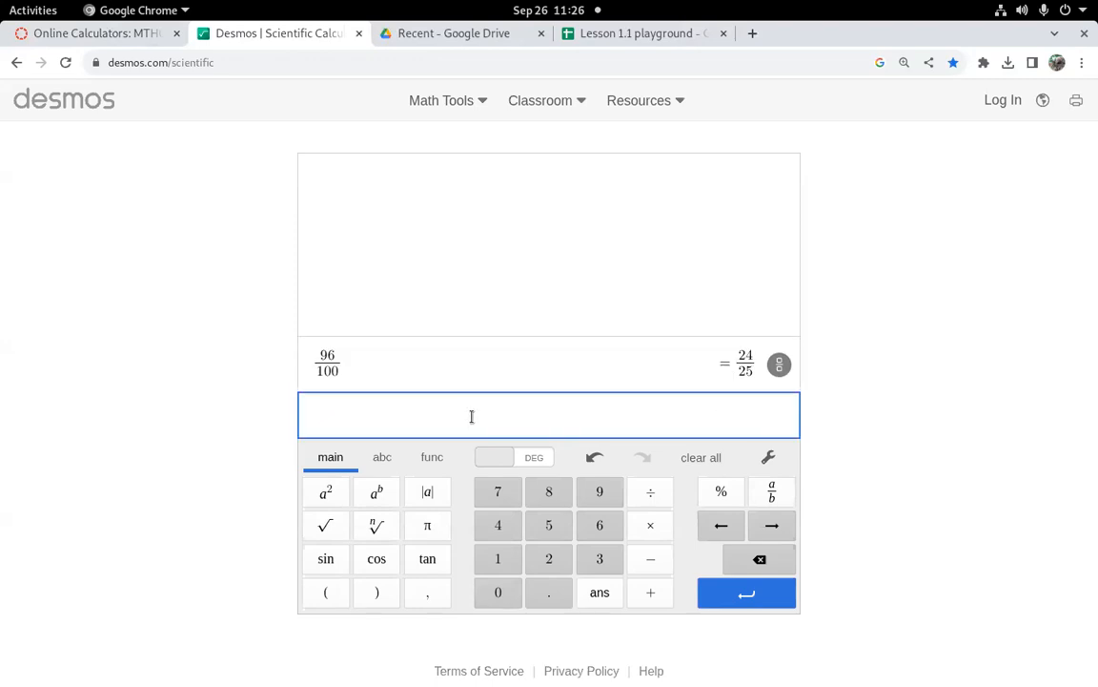
Step: Multiply 57 by the previous answer
type("57")
left_click(652, 525)
left_click(612, 592)
left_click(743, 595)
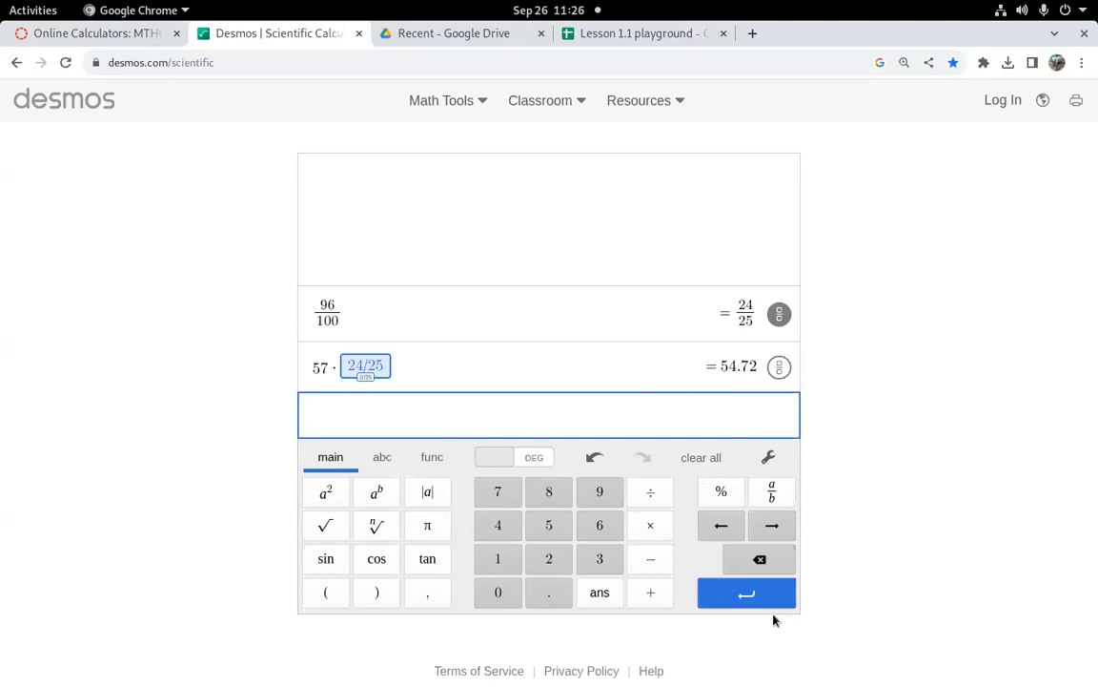
Step: Enter 5 and repeatedly multiply the previous answer by 2 to build a doubling sequence
type("5")
key("Return")
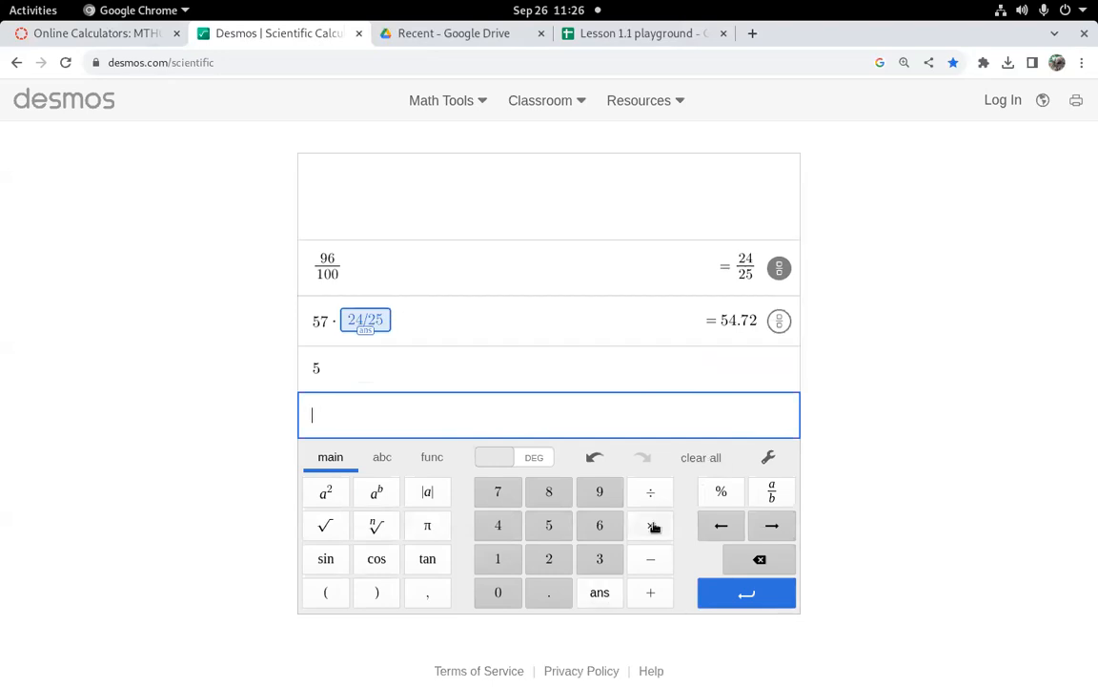
left_click(600, 592)
left_click(650, 526)
left_click(551, 559)
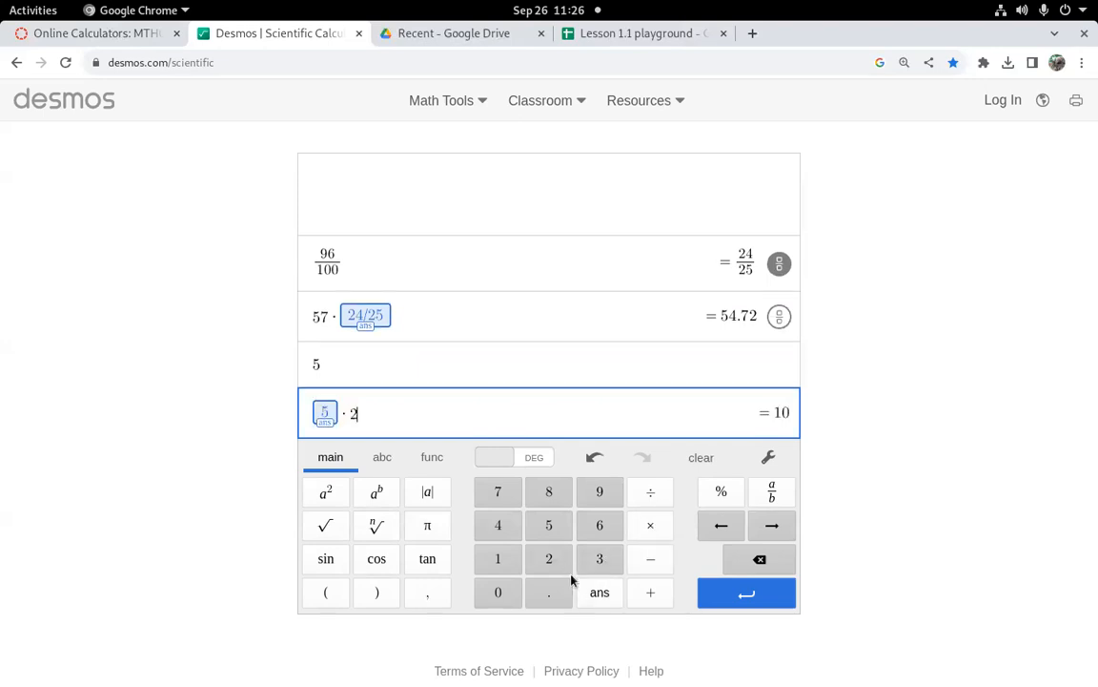
left_click(748, 594)
left_click(749, 595)
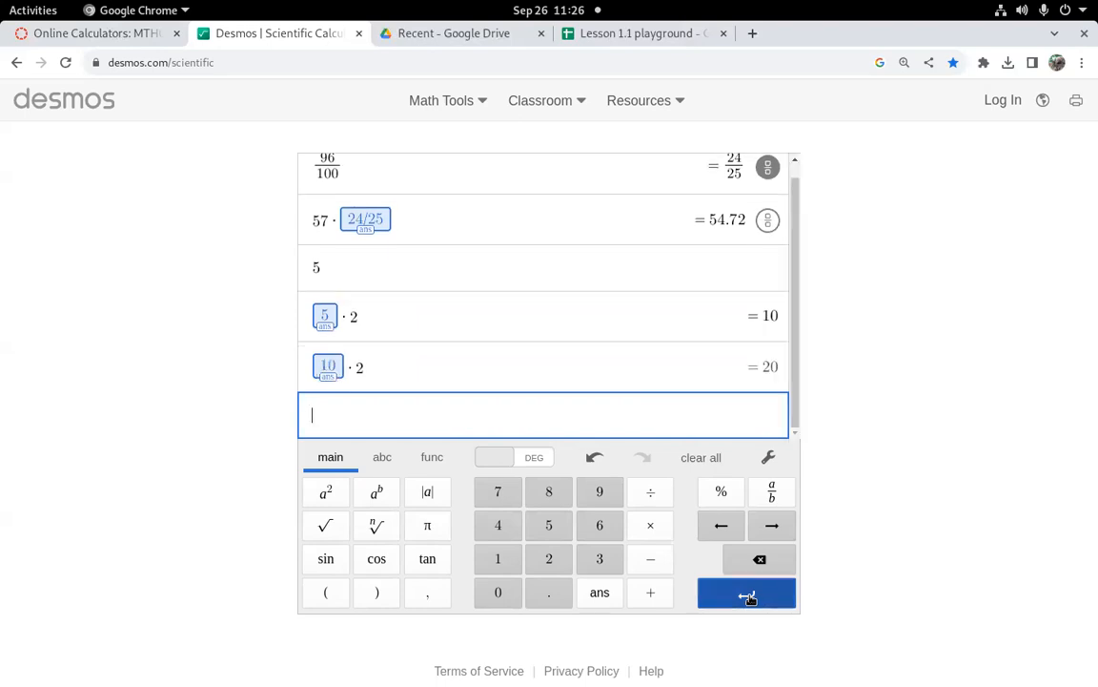
left_click(748, 595)
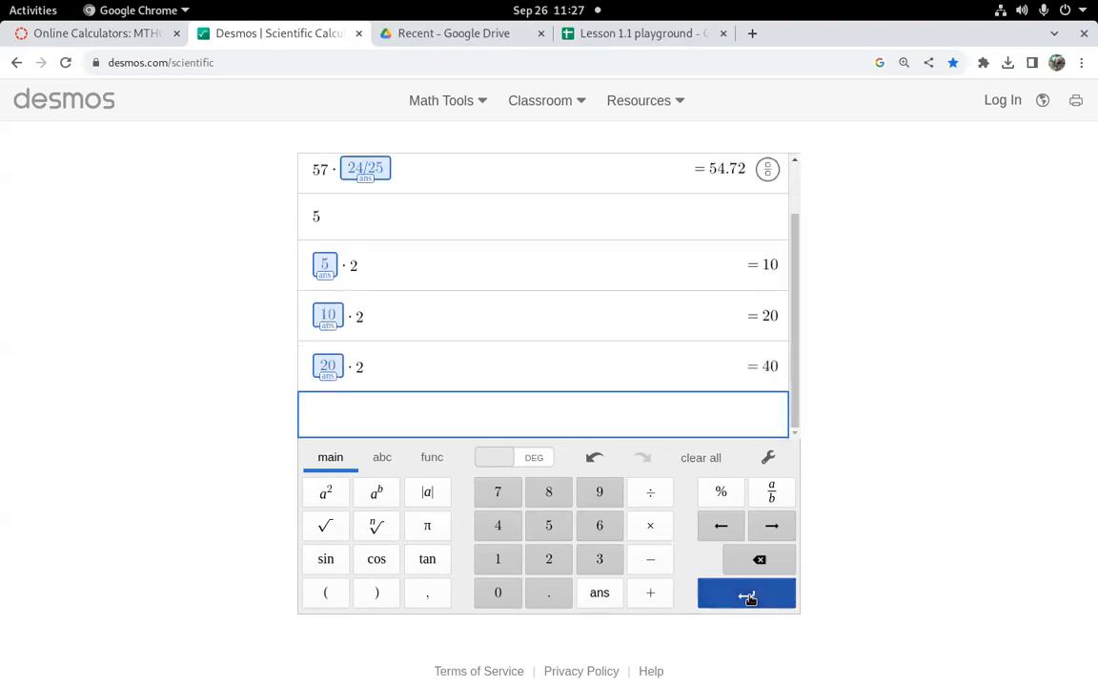
left_click(748, 595)
left_click(748, 595)
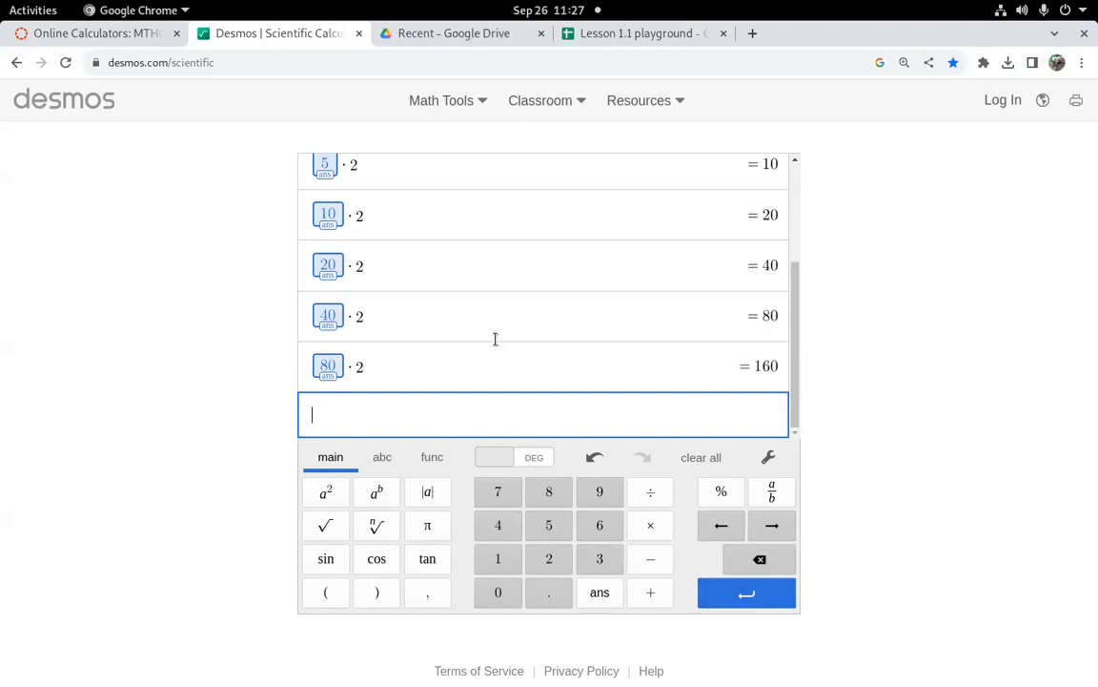
Step: Switch to the Lesson 1.1 playground spreadsheet, zoom in, and clear all data in columns A and B
scroll(507, 356, "up", 2)
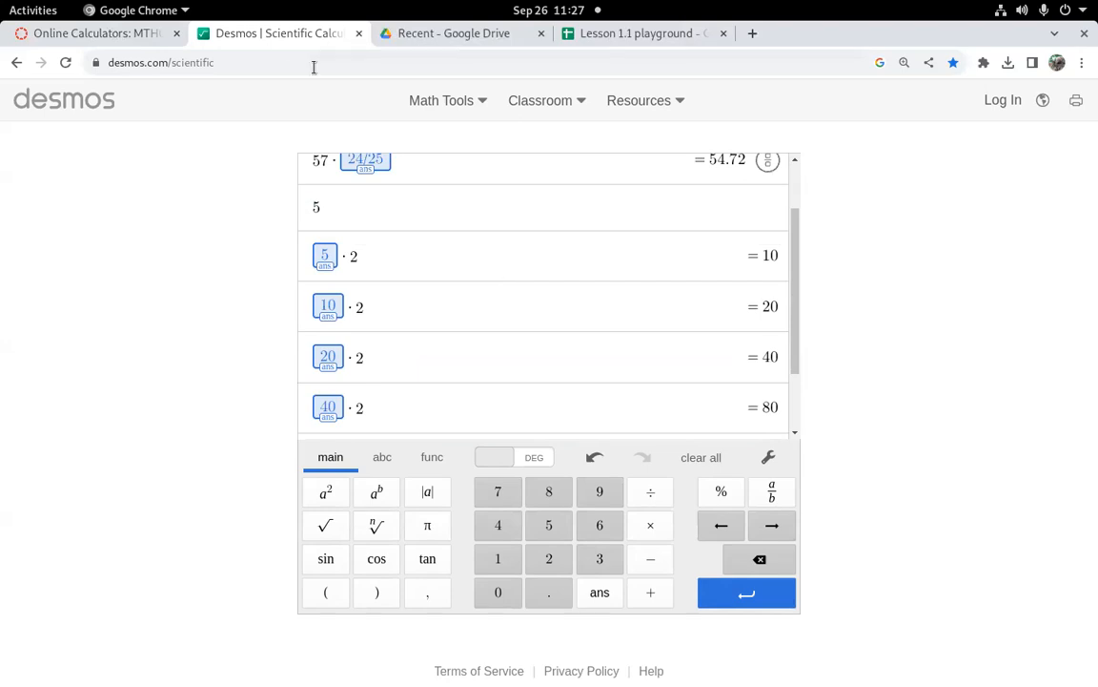
left_click(629, 41)
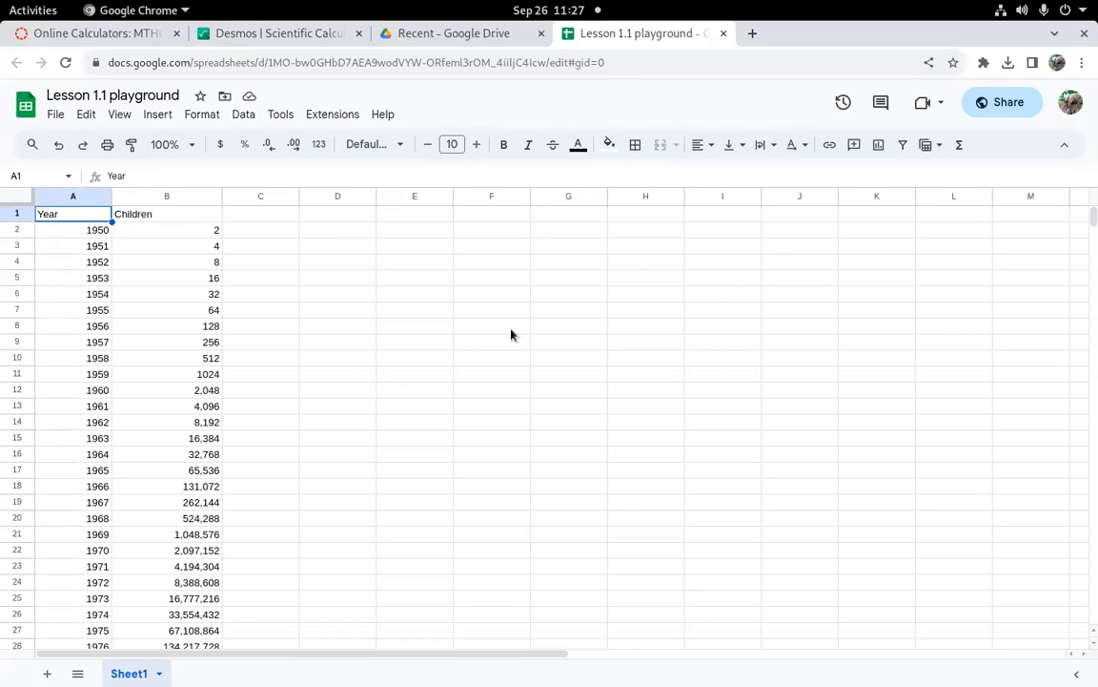
key("ctrl+plus")
key("ctrl+plus")
key("ctrl+plus")
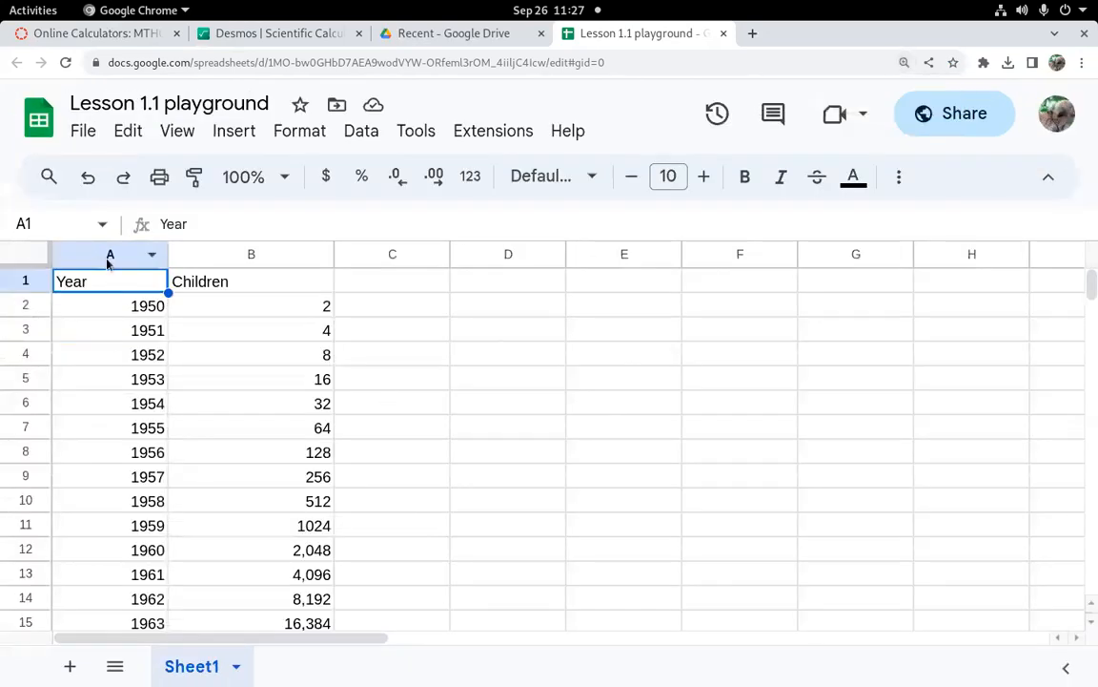
left_click_drag(108, 264, 256, 259)
key("Delete")
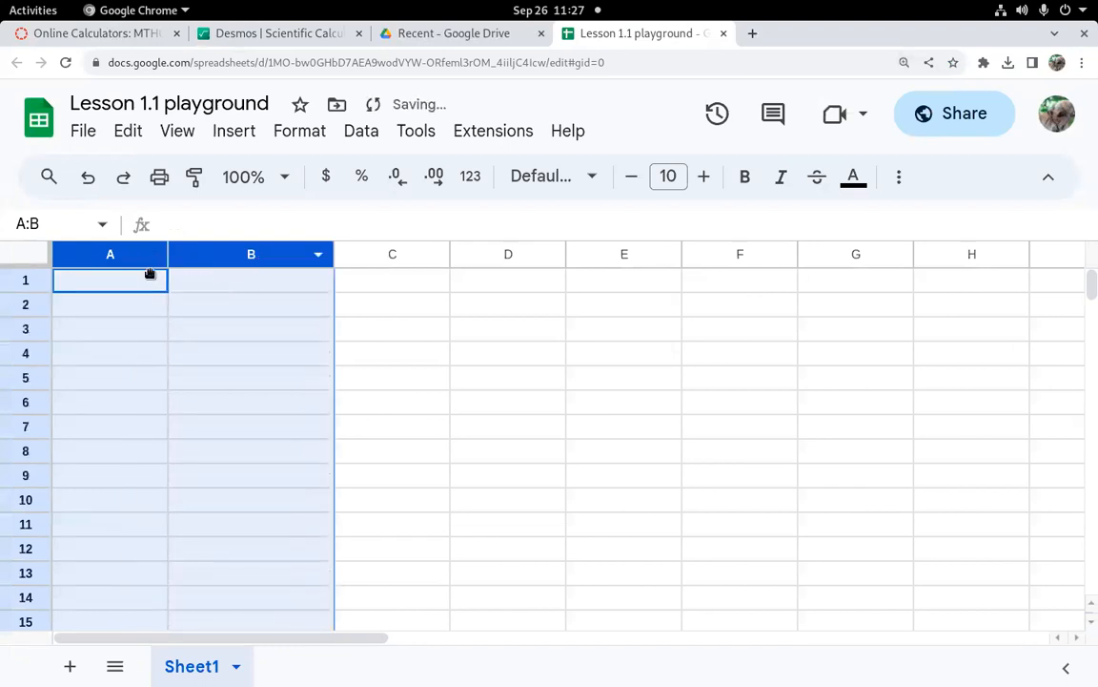
left_click(130, 278)
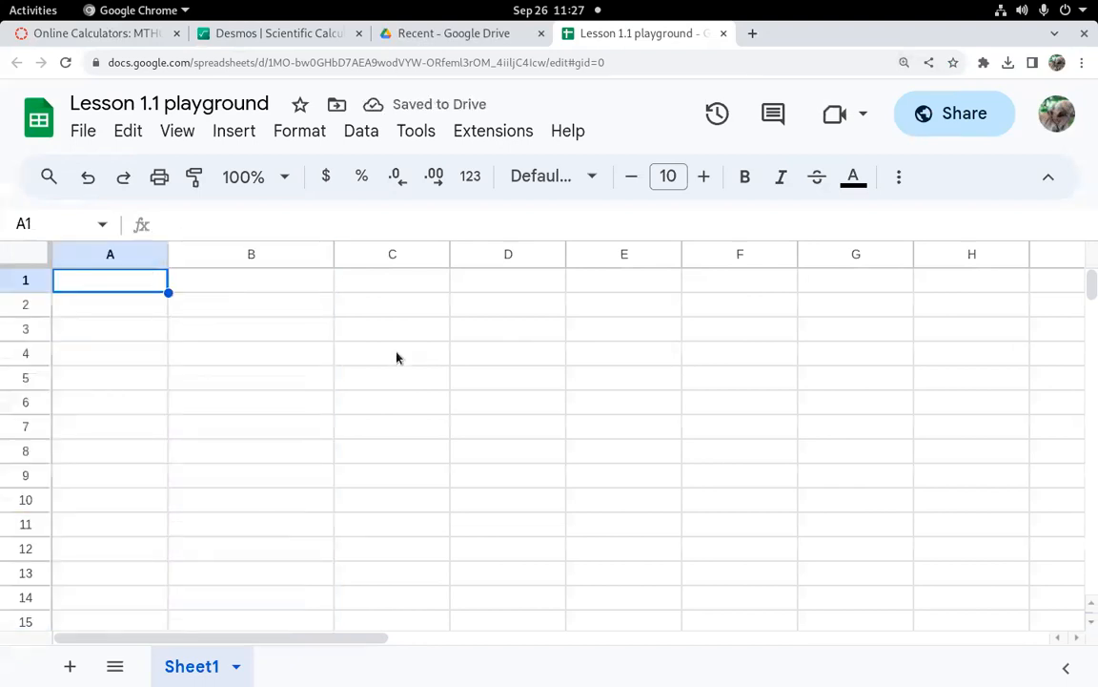
type("5")
key("Return")
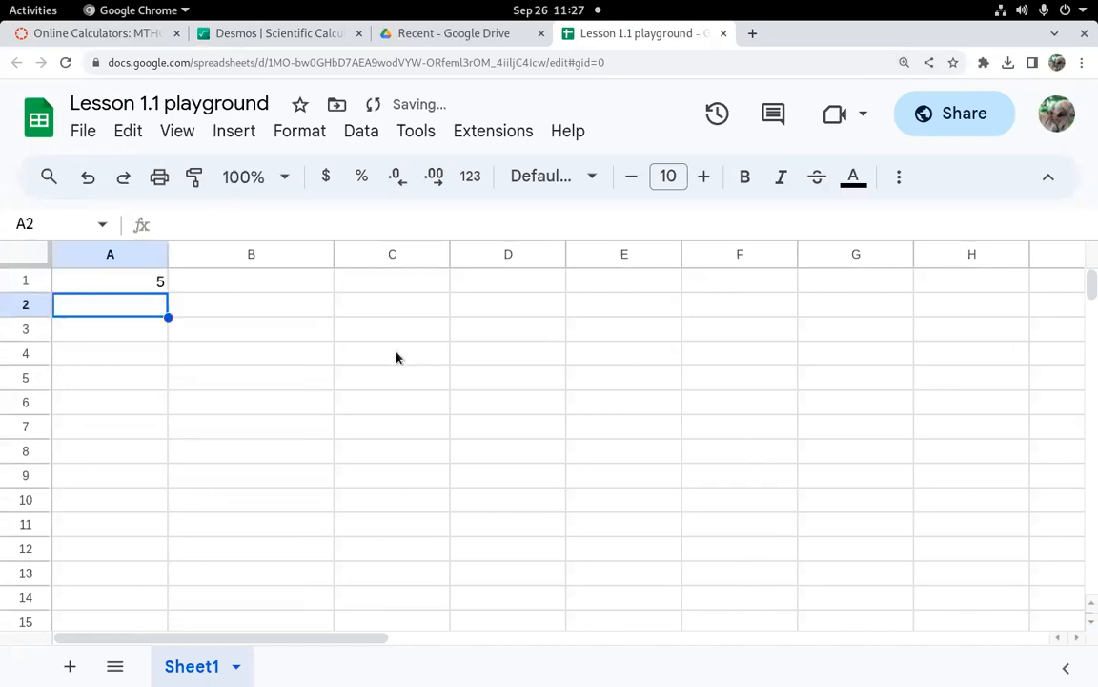
Step: Enter the headers Year in A1 and Children in B1
left_click(110, 284)
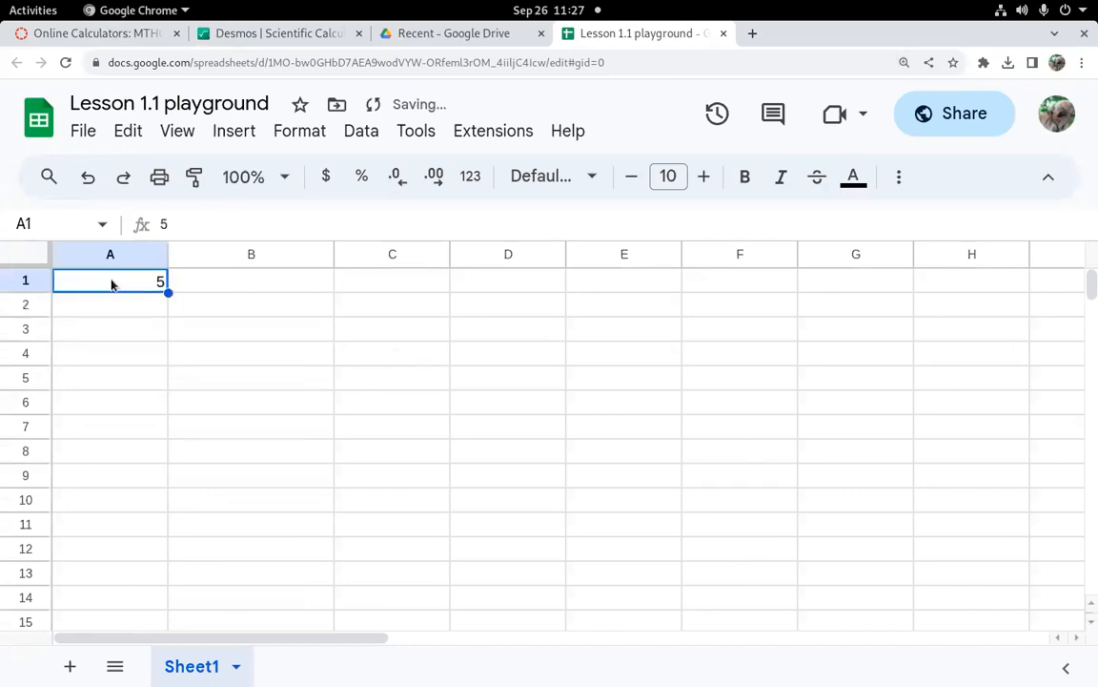
type("Year")
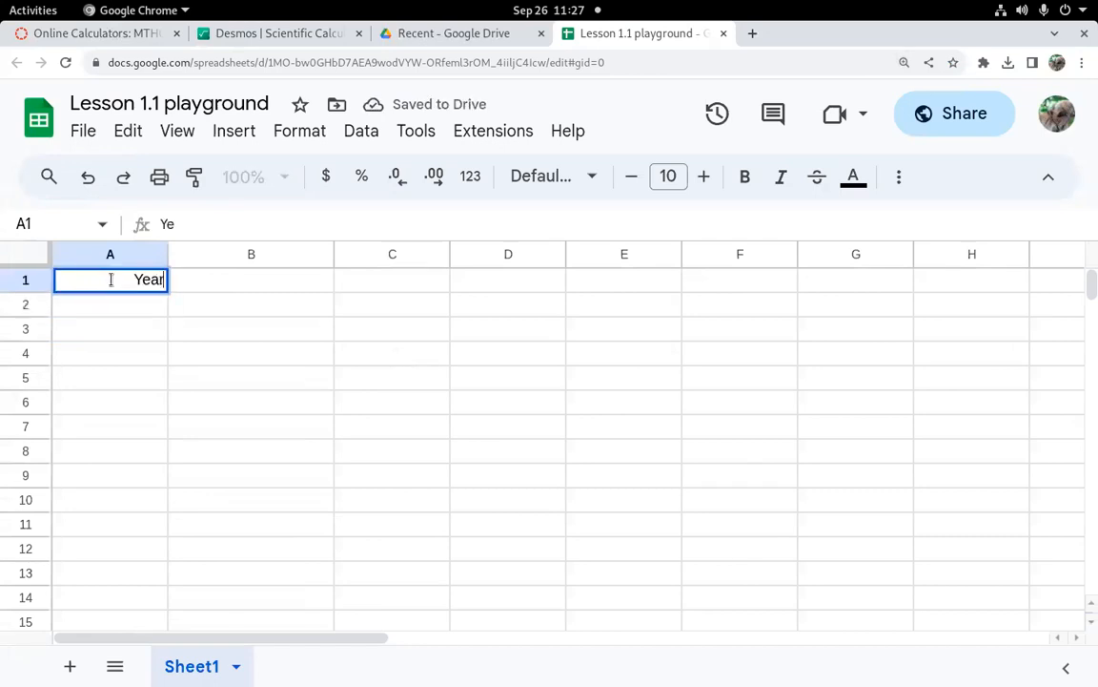
key("Tab")
type("Ch")
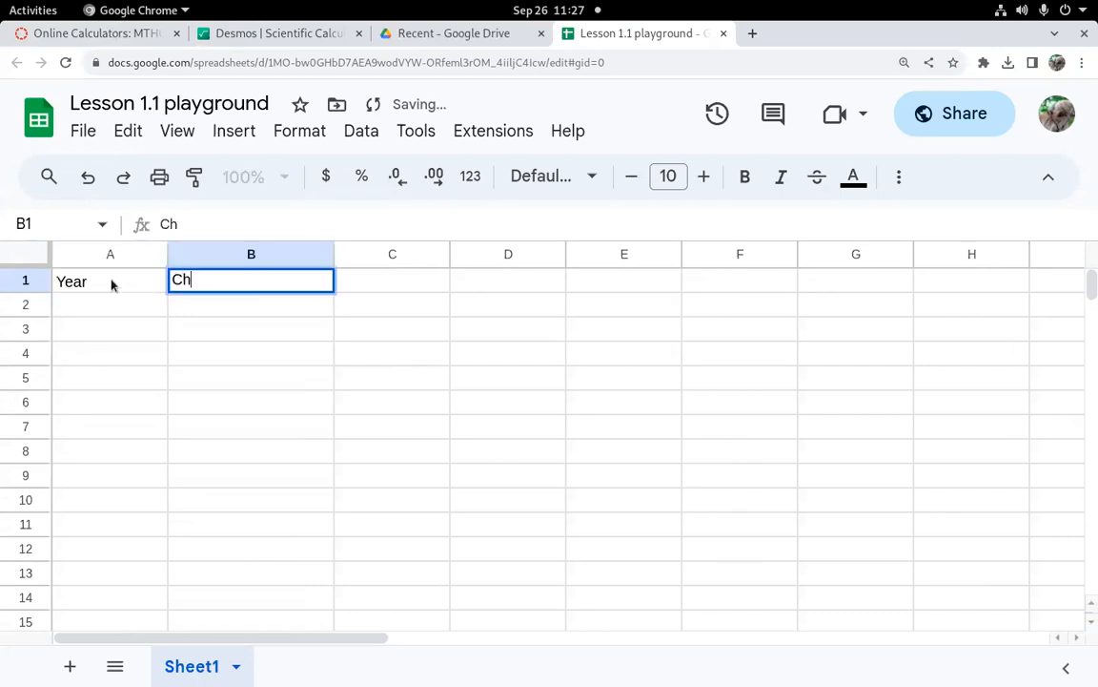
type("ildren")
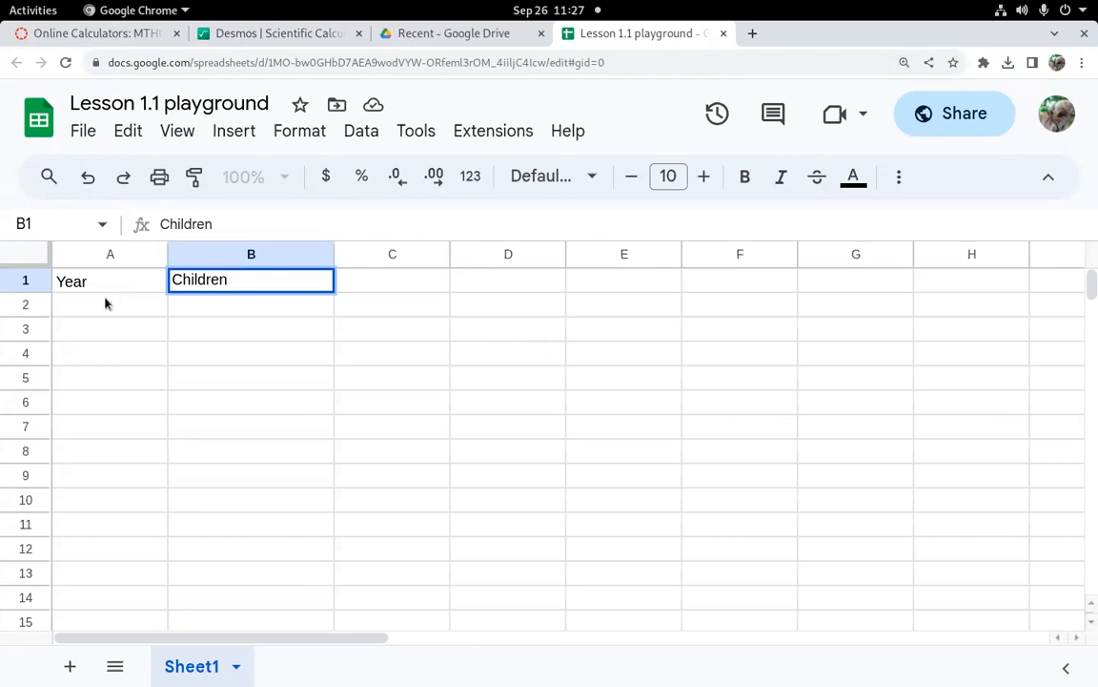
Step: Enter 1950 as the first year in A2 and move to the Children cell beside it
left_click(103, 306)
type("1950")
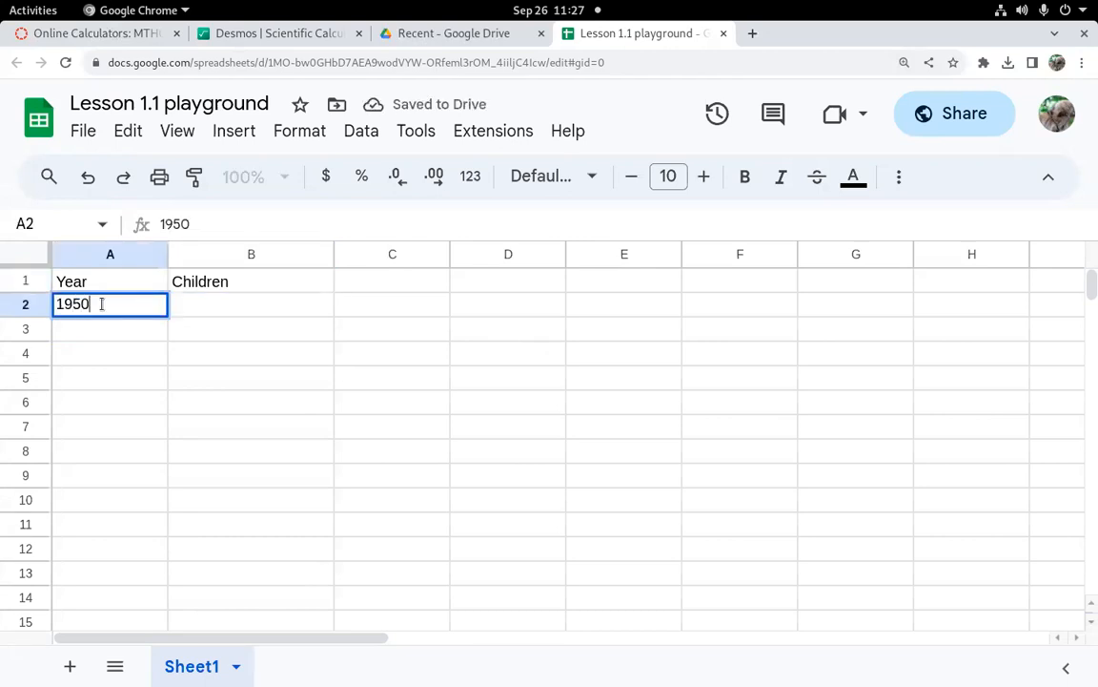
key("Return")
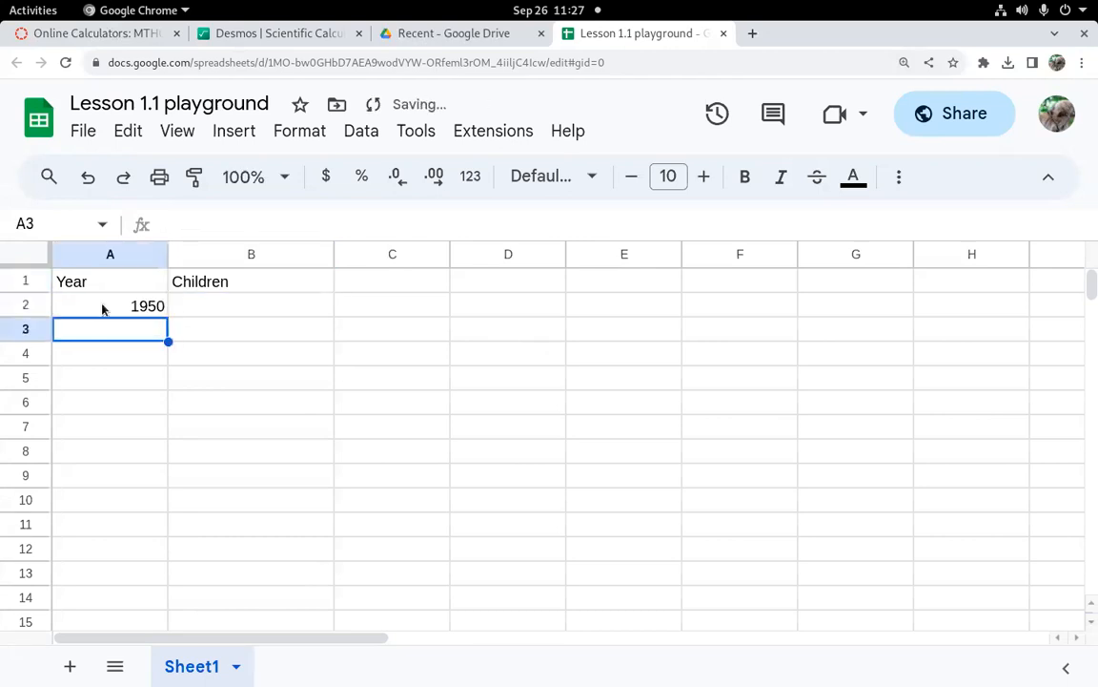
left_click(248, 309)
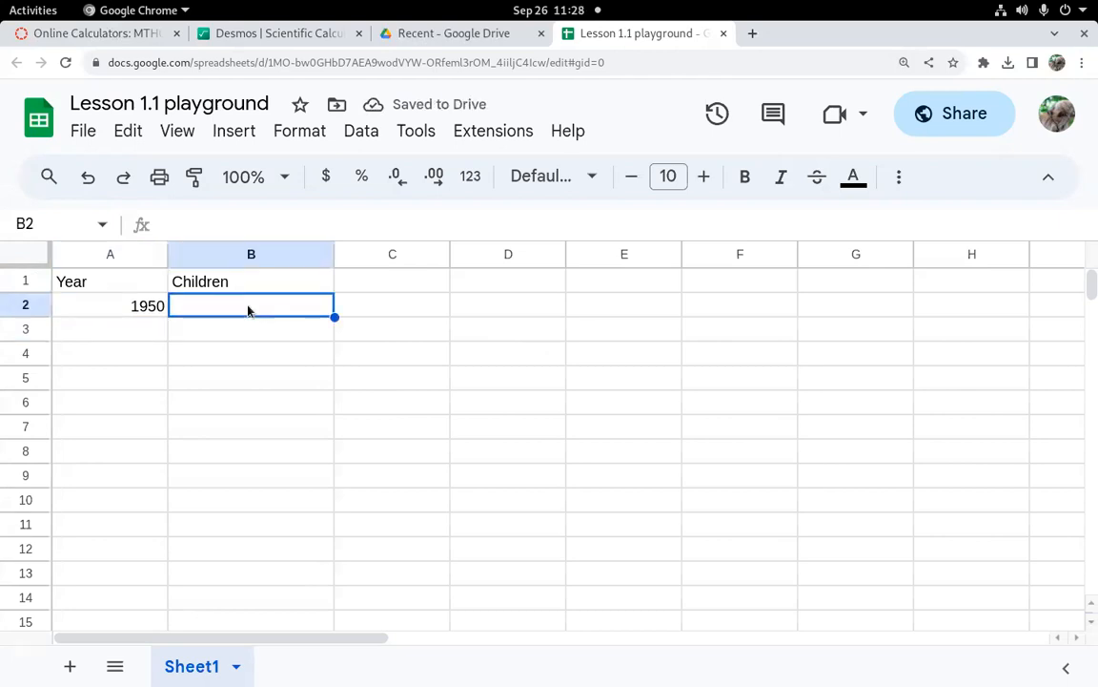
Step: Enter 5 as the children count for 1950 and 1951 as the next year below it
type("5")
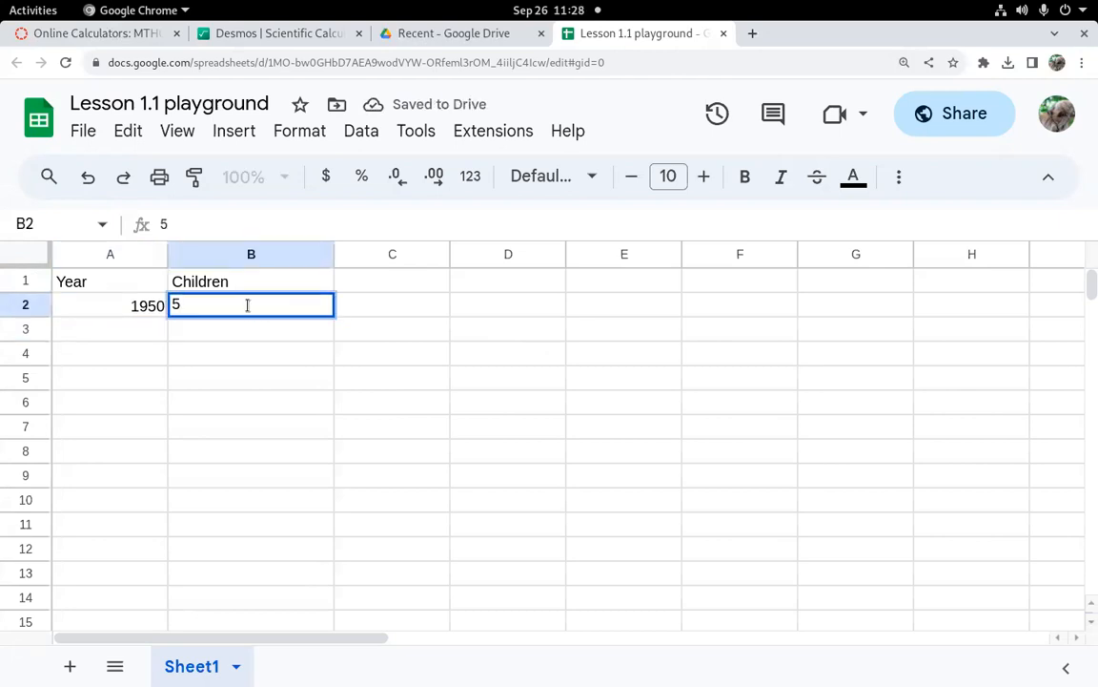
left_click(162, 333)
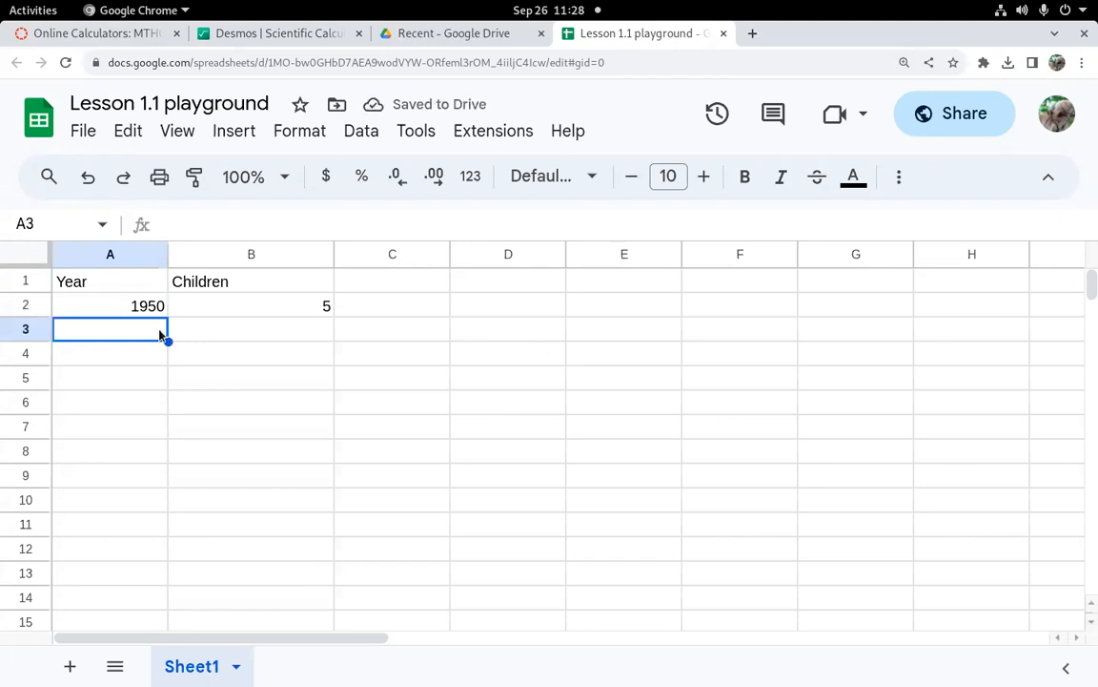
type("1951")
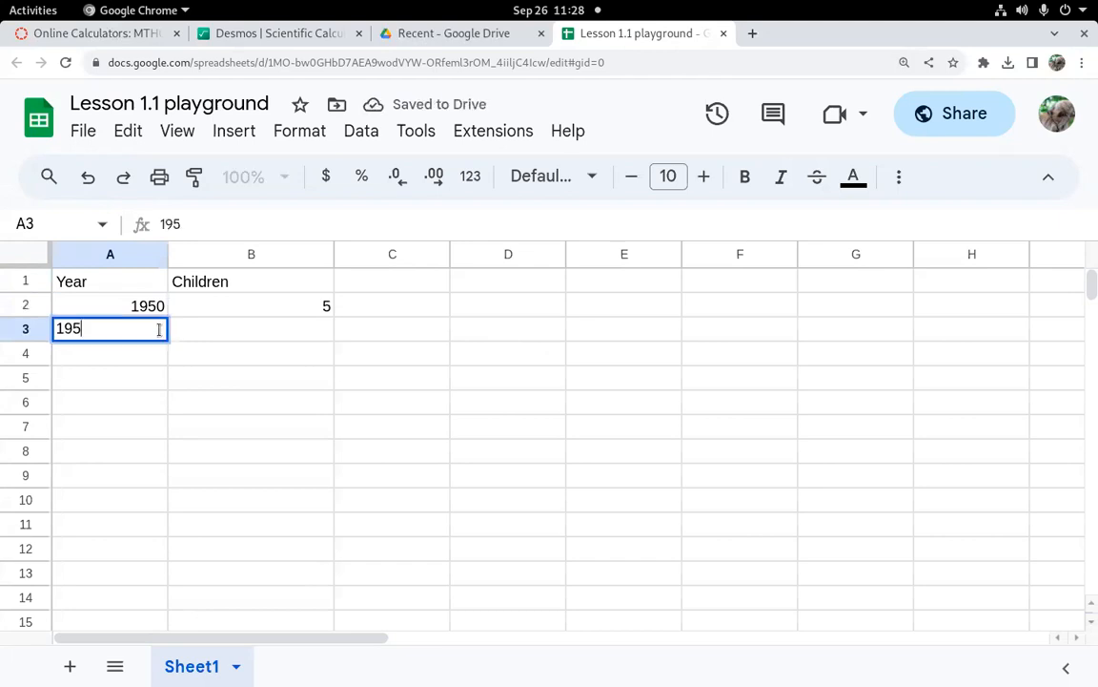
left_click(240, 336)
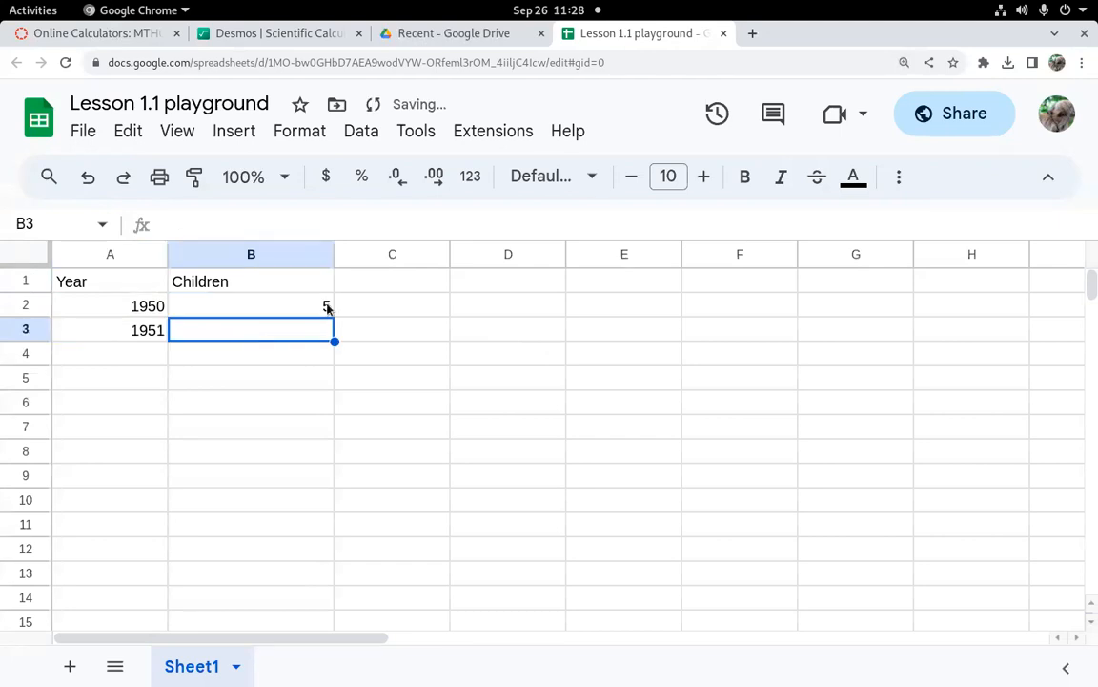
type("10")
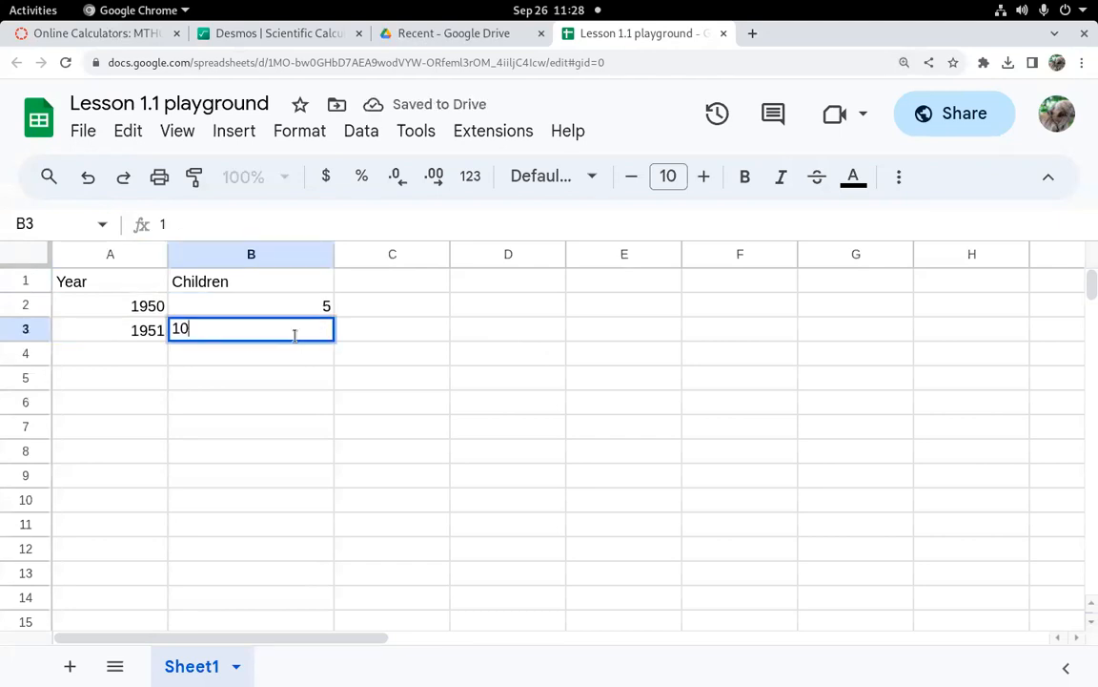
key("Return")
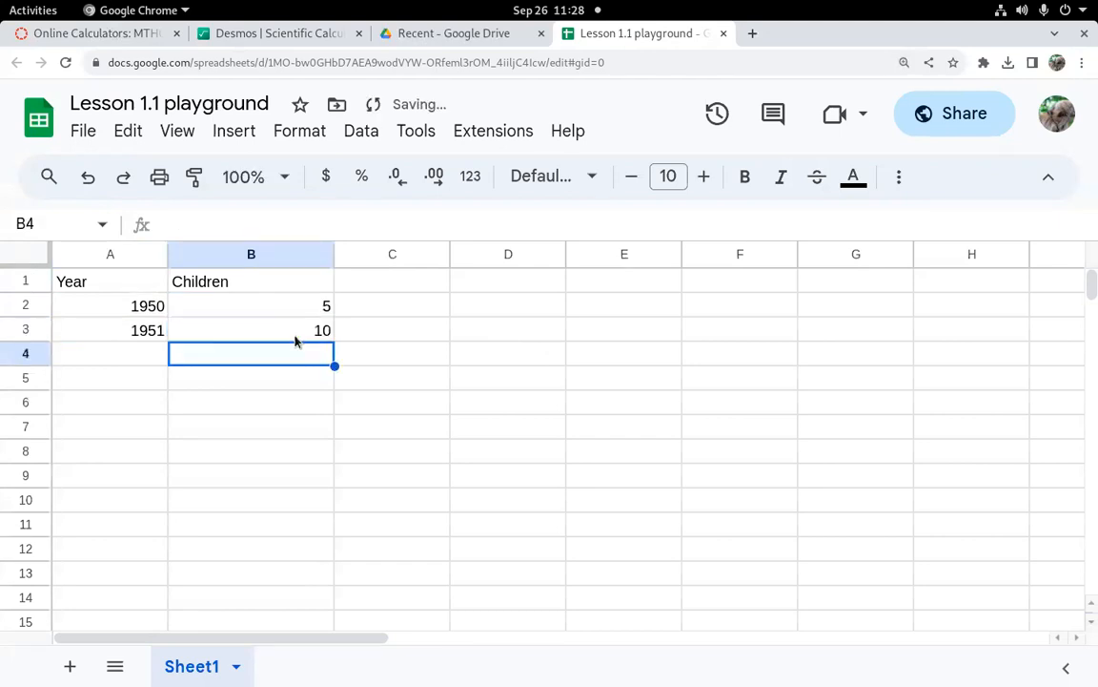
left_click(301, 339)
key("Delete")
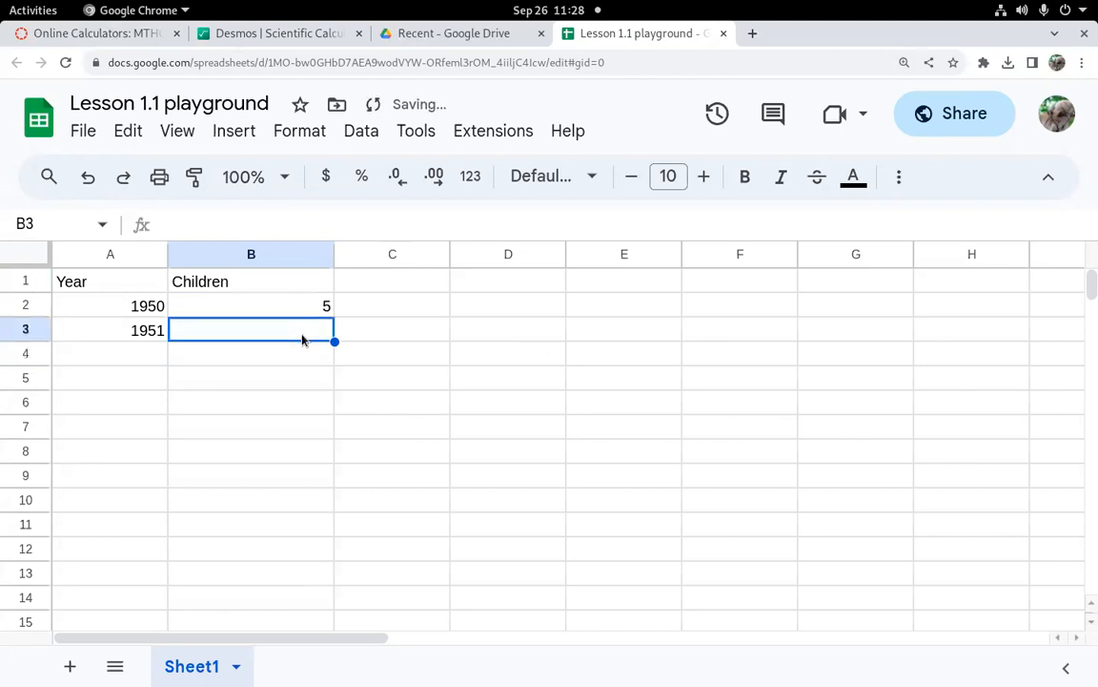
Step: Enter the formula =B2*2 in the 1951 Children cell to double the previous year's count
left_click(270, 35)
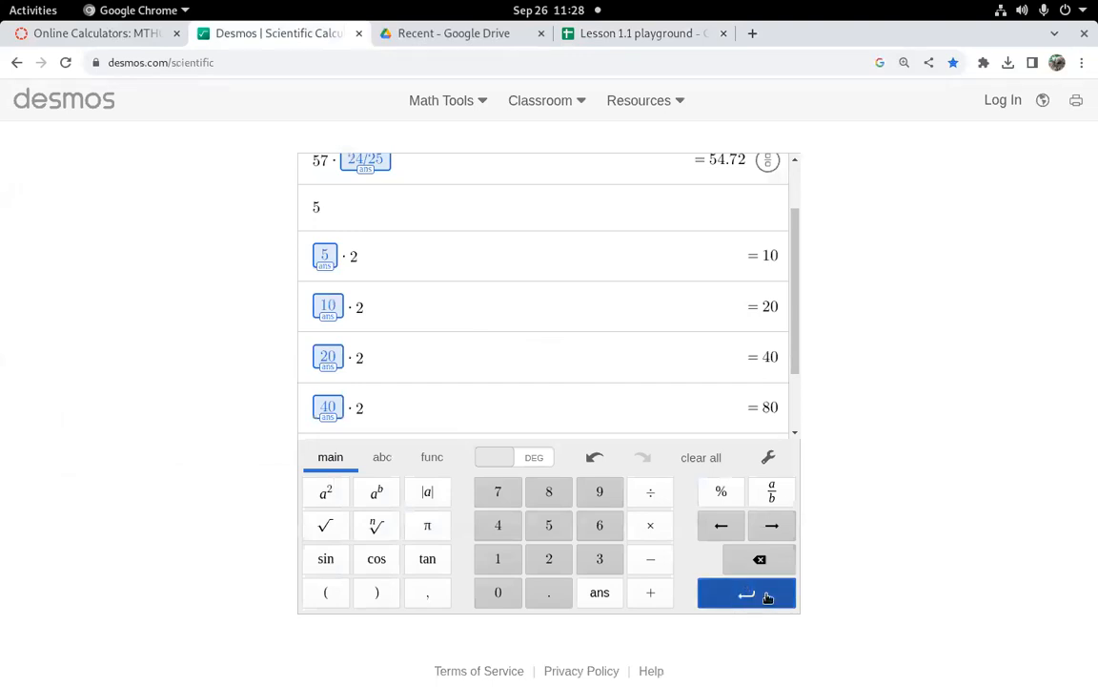
left_click(630, 35)
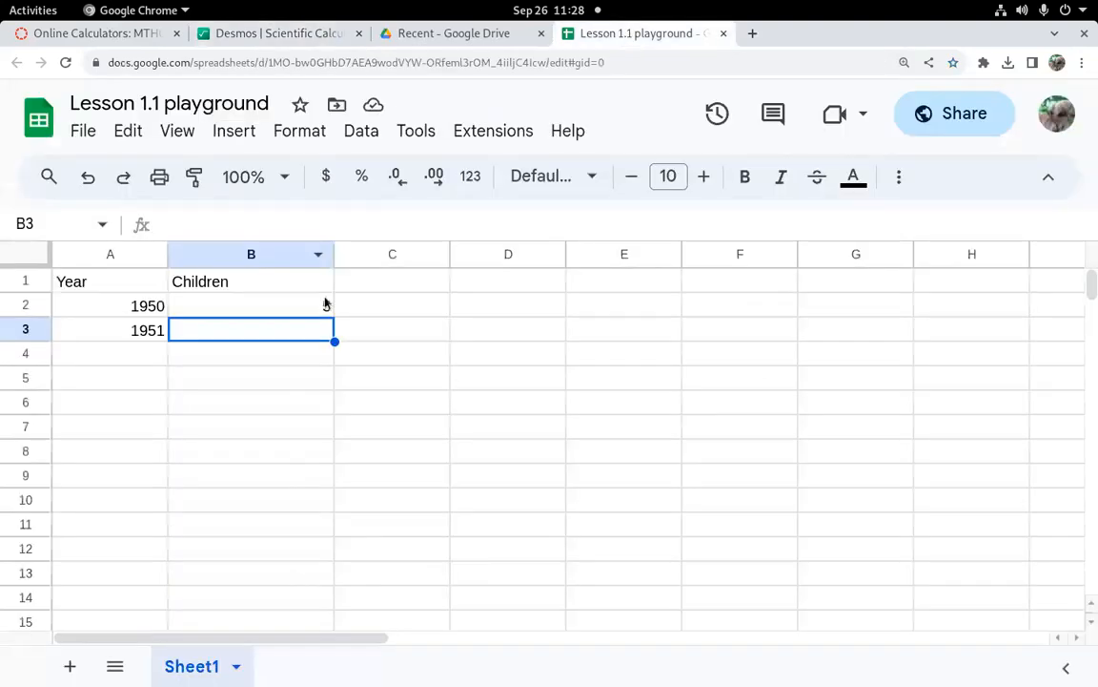
type("=")
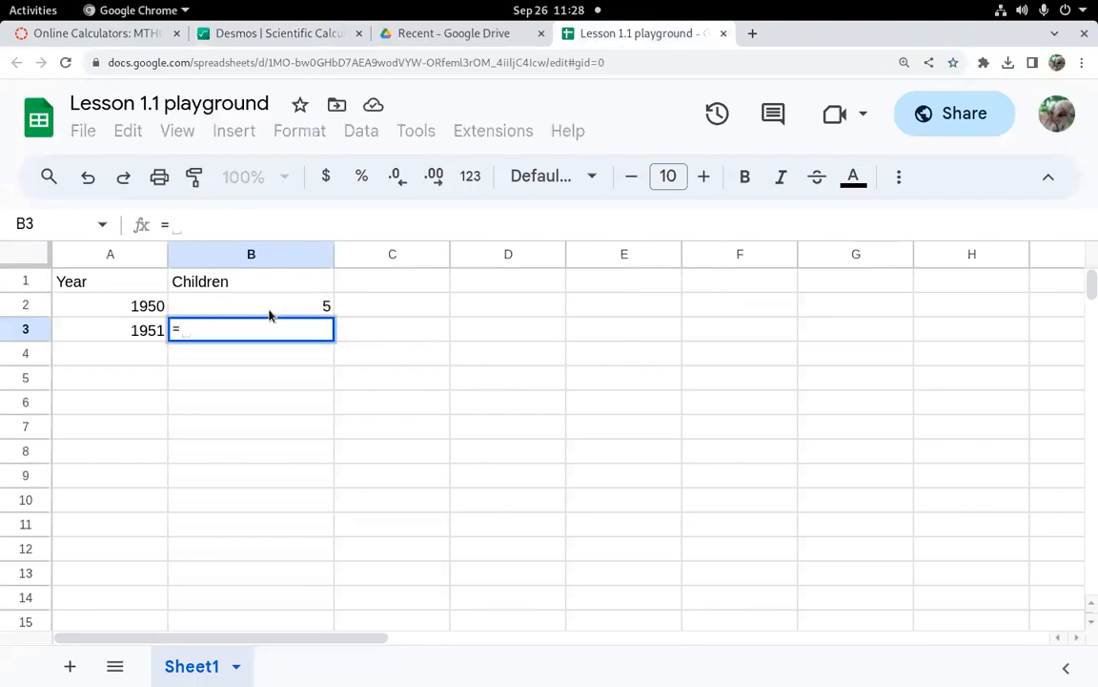
left_click(326, 307)
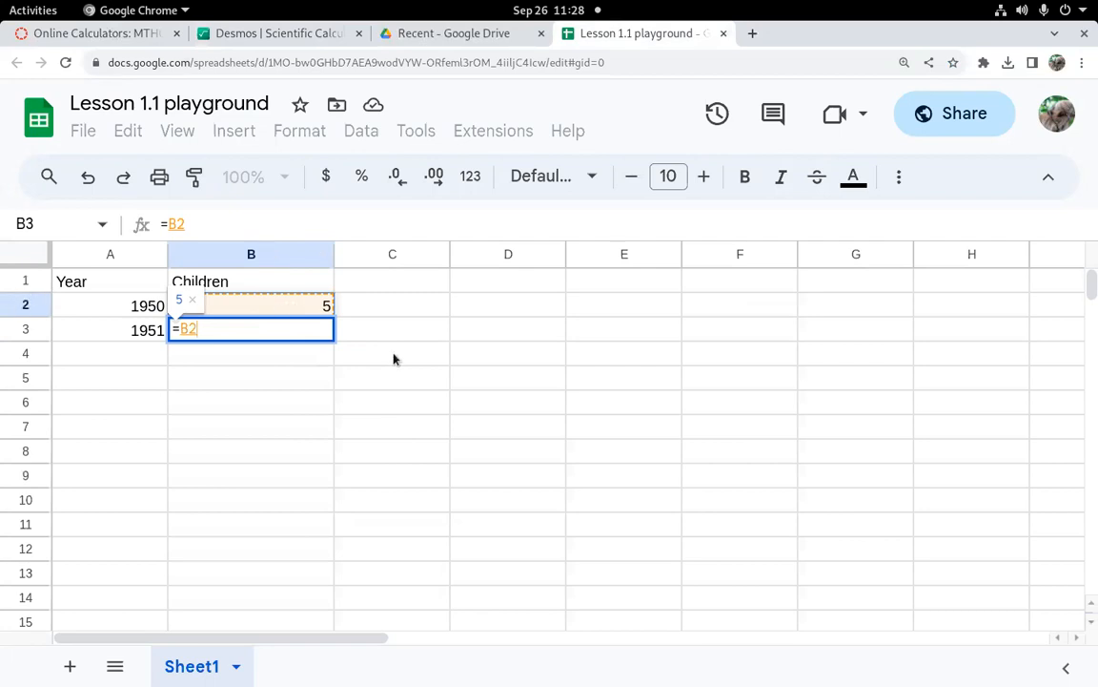
type("*")
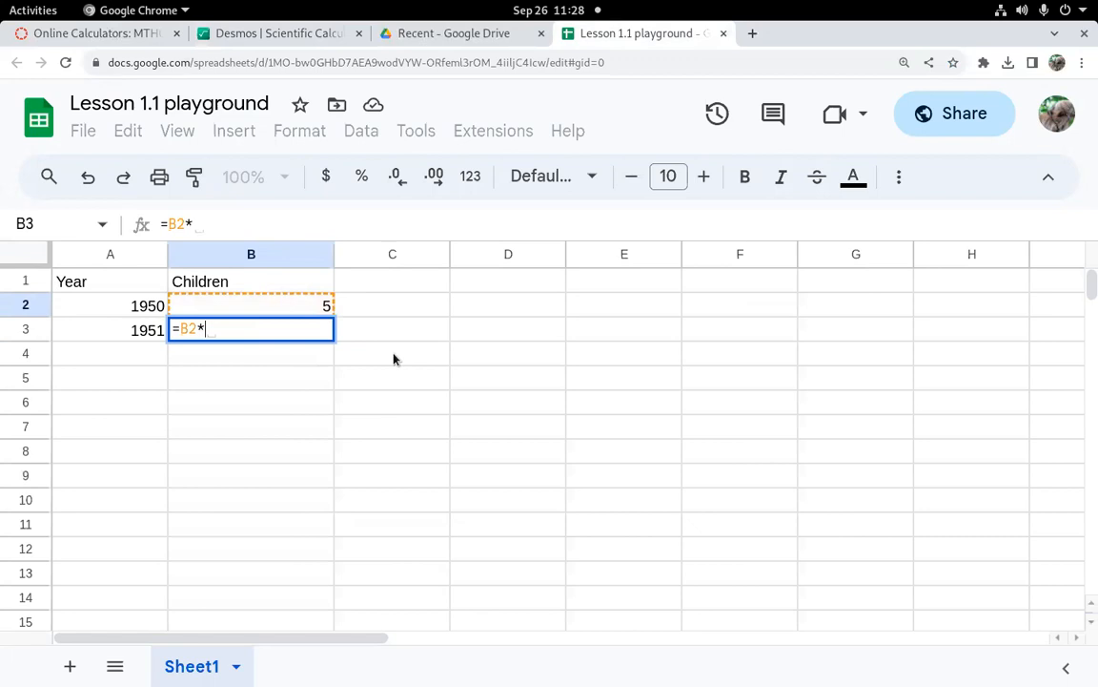
type("2")
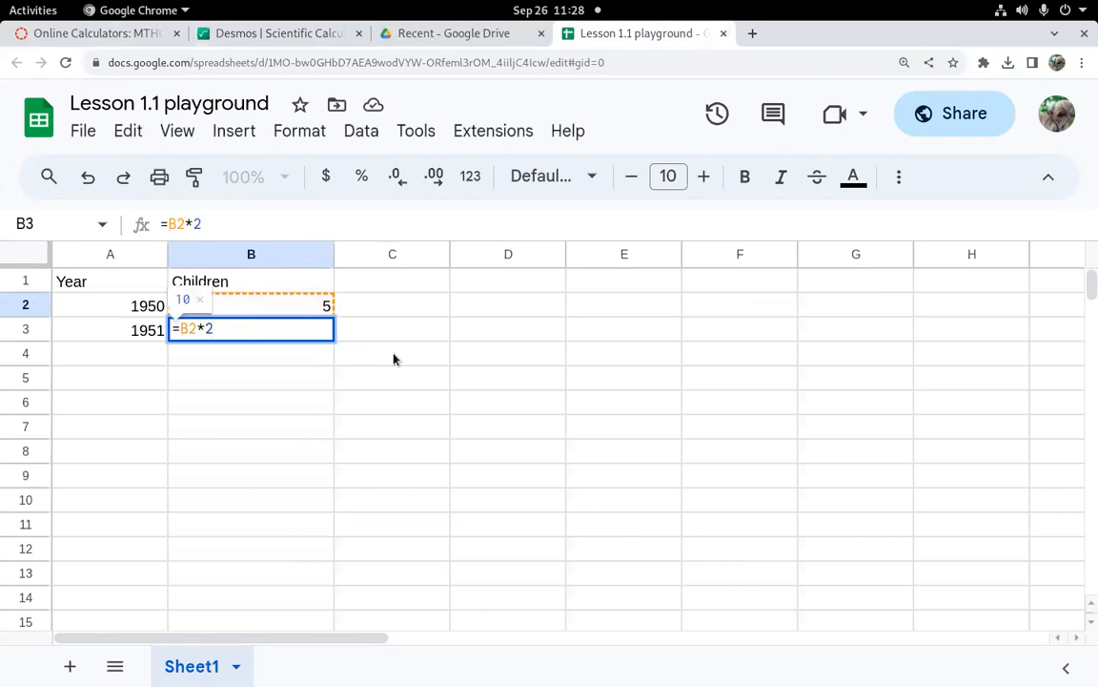
key("Return")
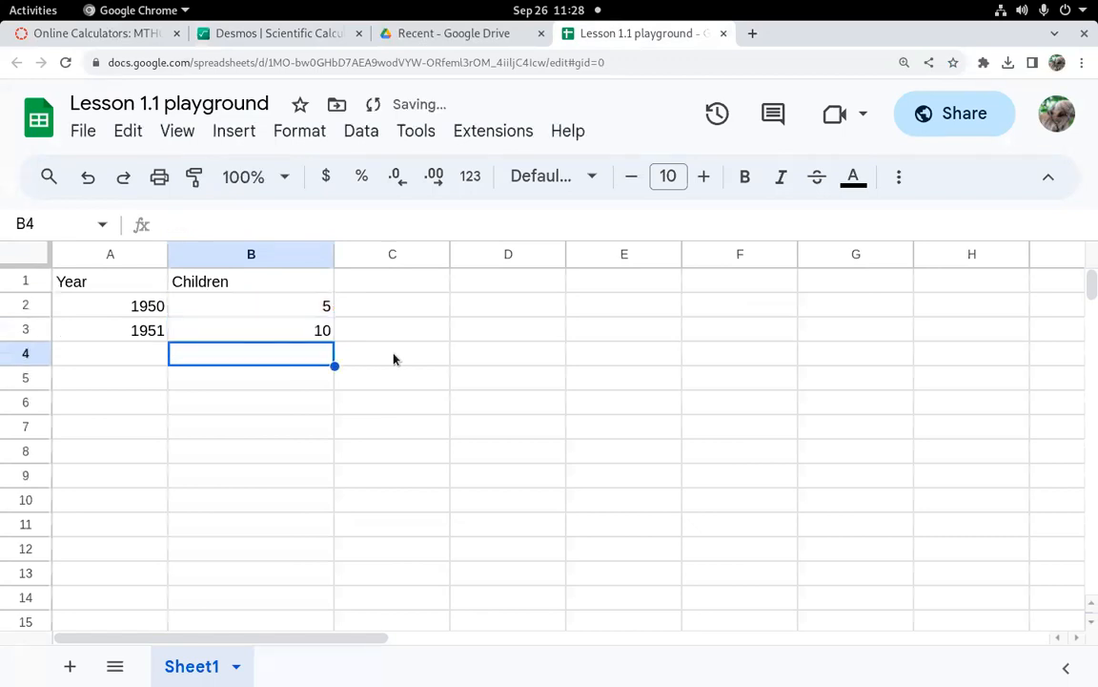
Step: Fill the doubling formula from B3 down through B11
double_click(312, 330)
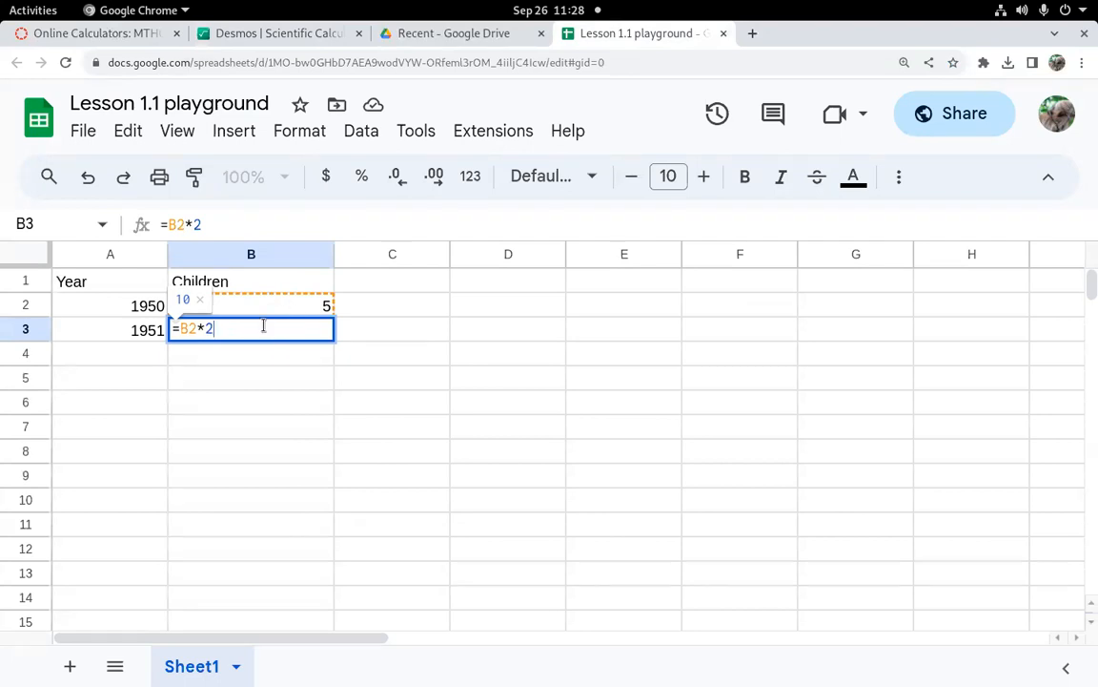
key("Return")
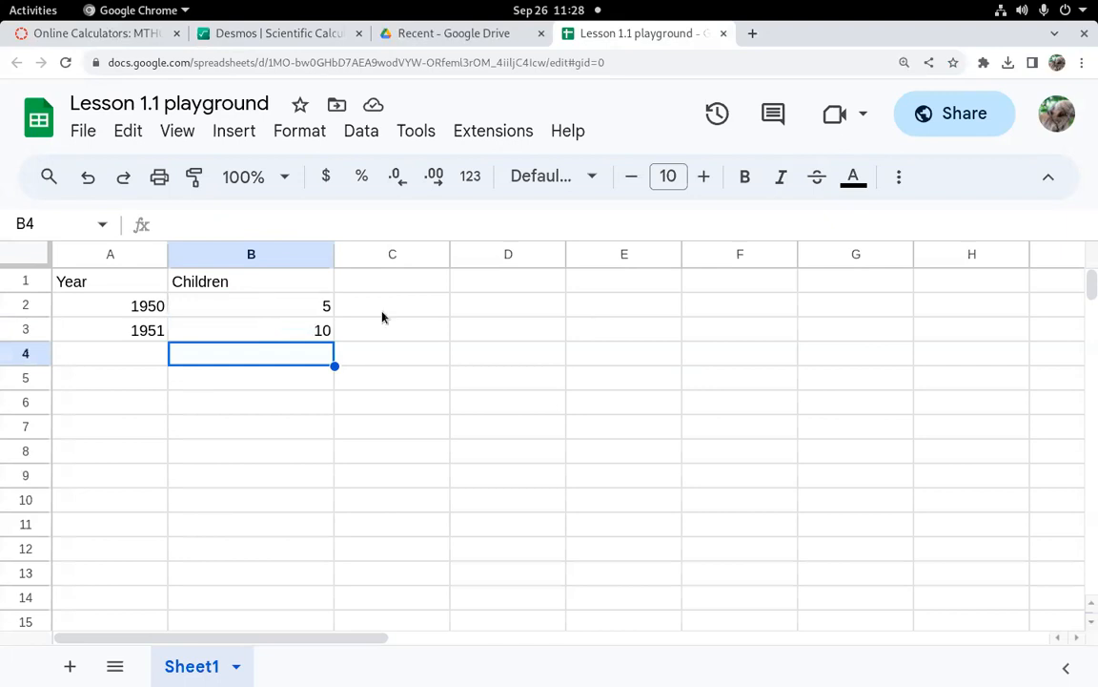
left_click(323, 331)
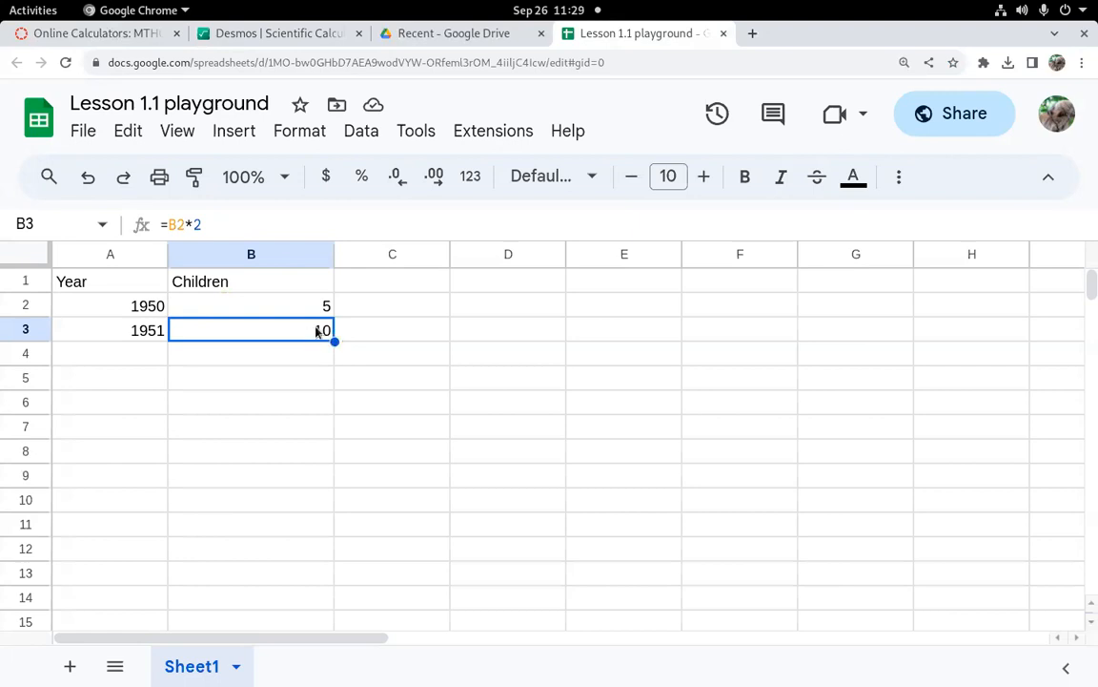
left_click_drag(335, 342, 335, 532)
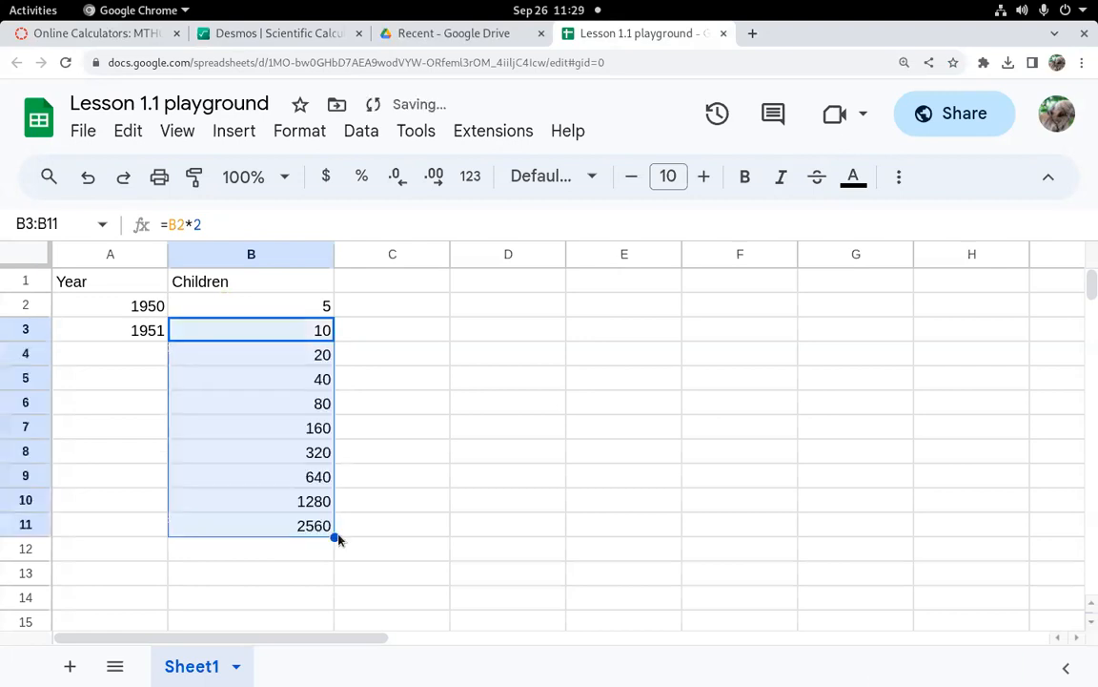
Step: Inspect the copied formulas in the Children column cell by cell to see how references shift
double_click(306, 331)
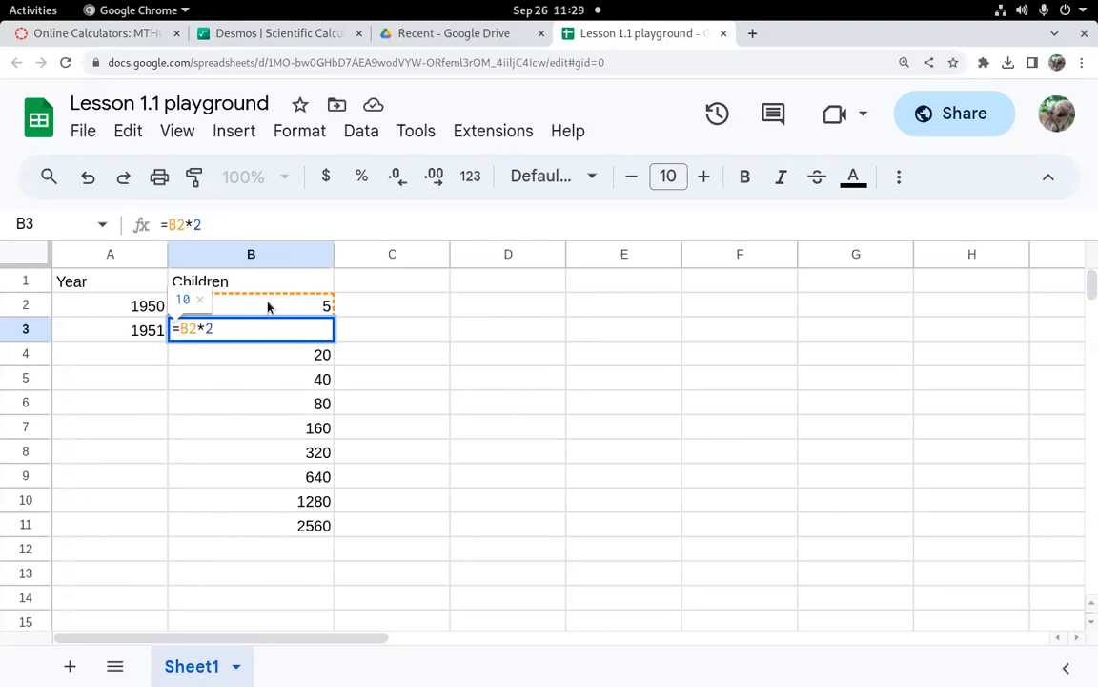
key("Return")
double_click(266, 345)
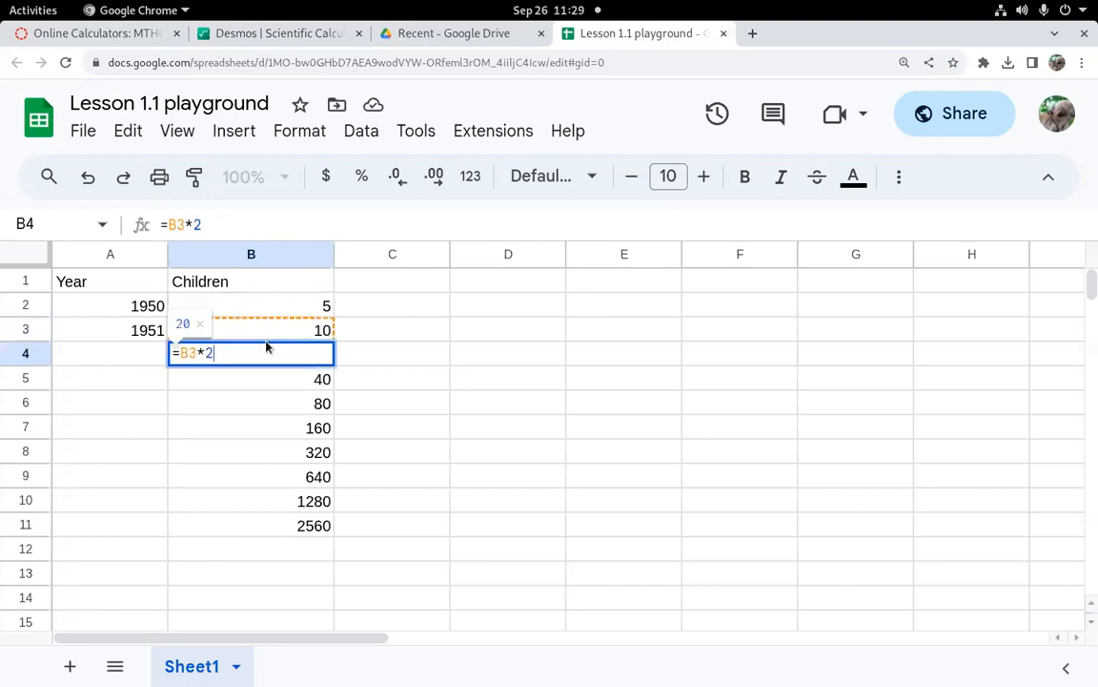
key("Return")
key("Return")
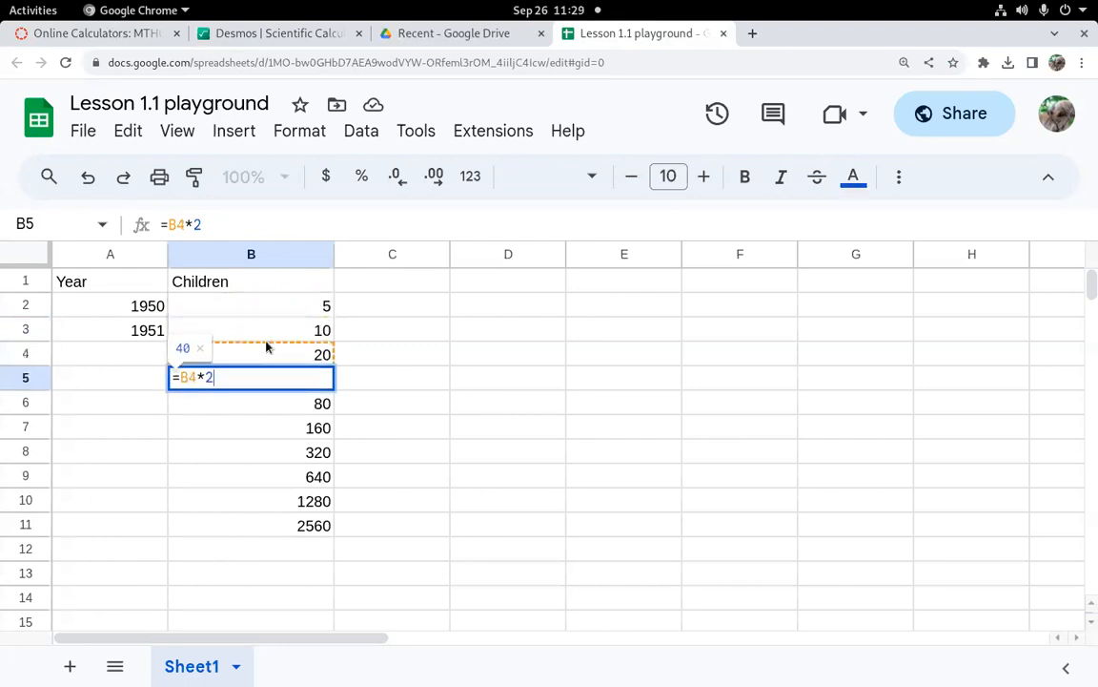
key("Return")
key("Return")
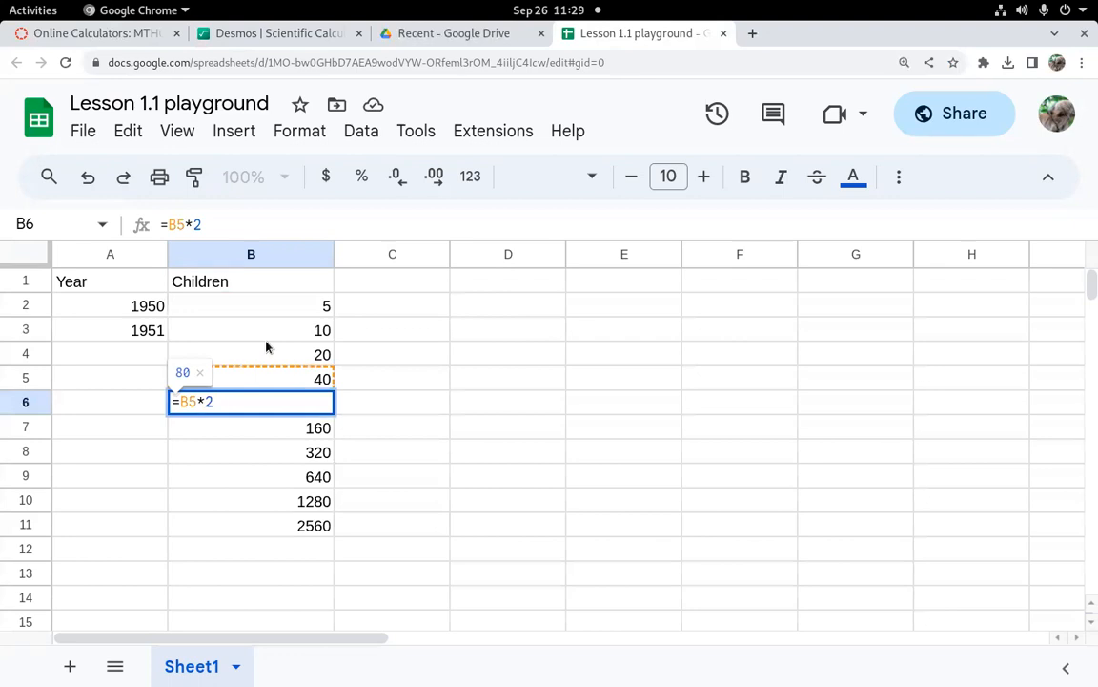
key("Return")
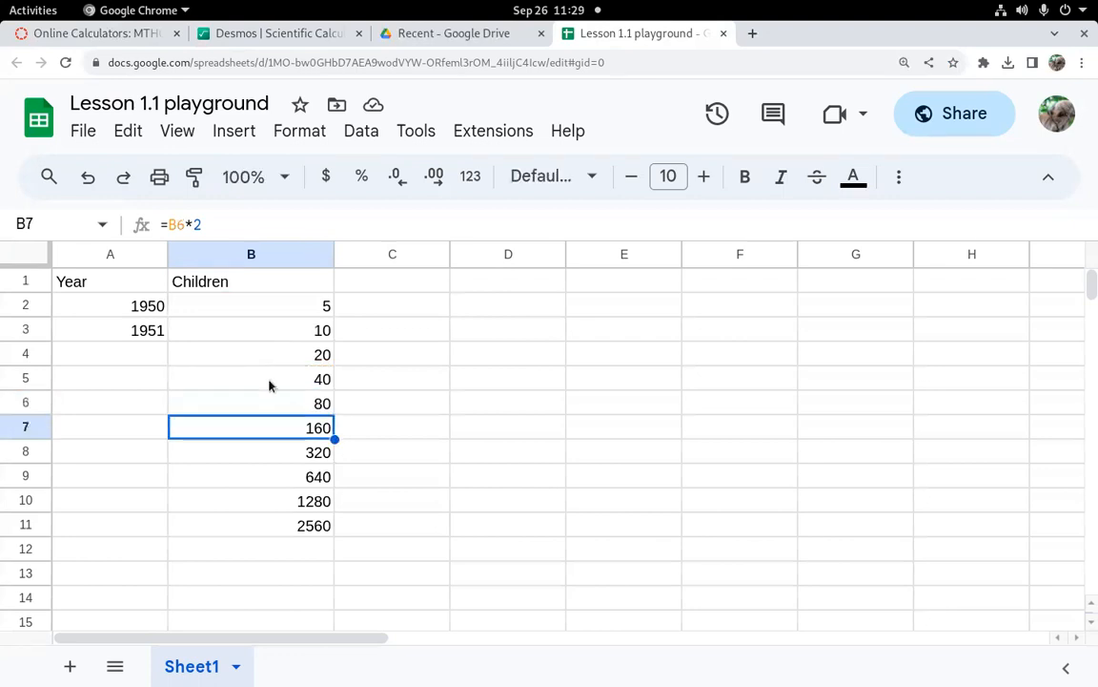
left_click(325, 351)
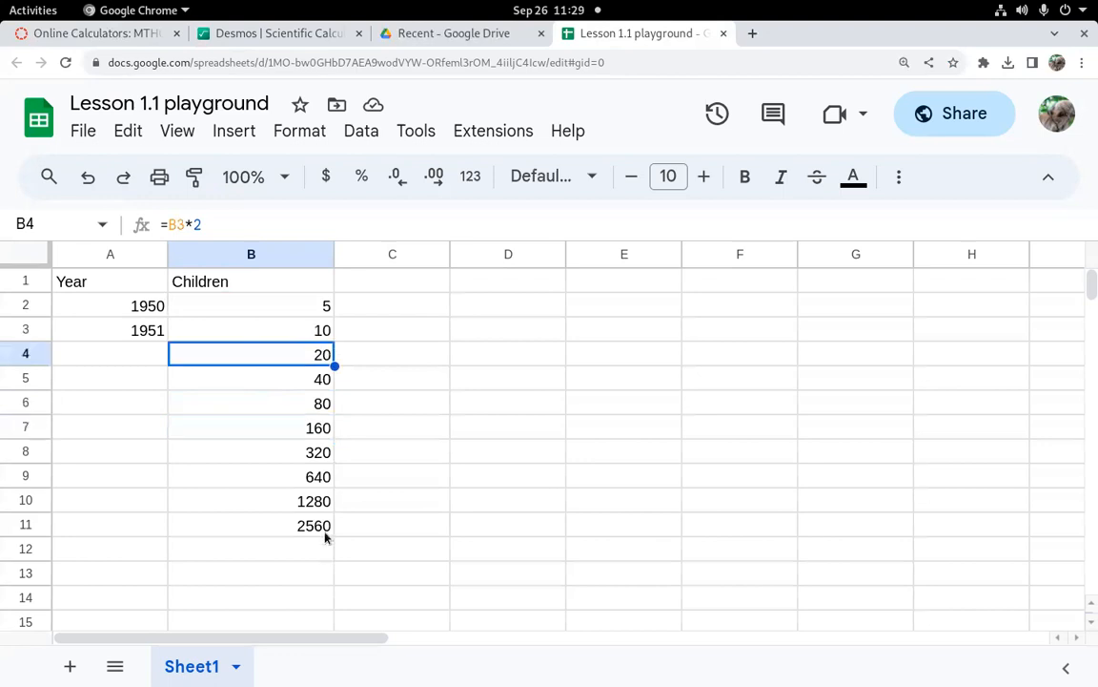
left_click(287, 532)
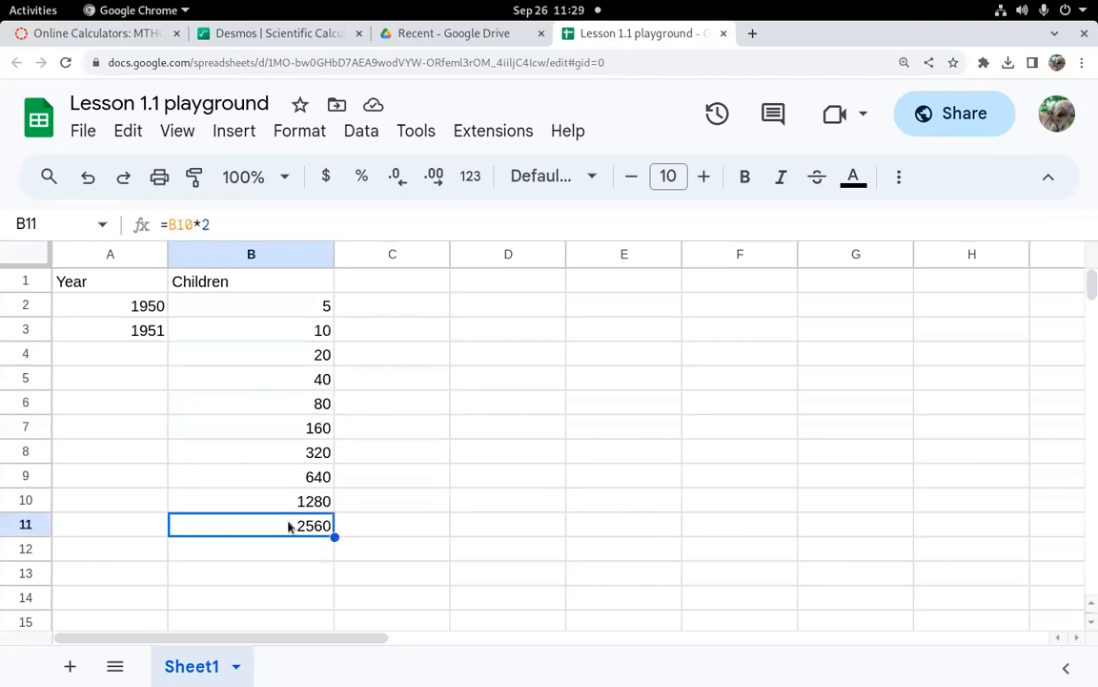
double_click(293, 526)
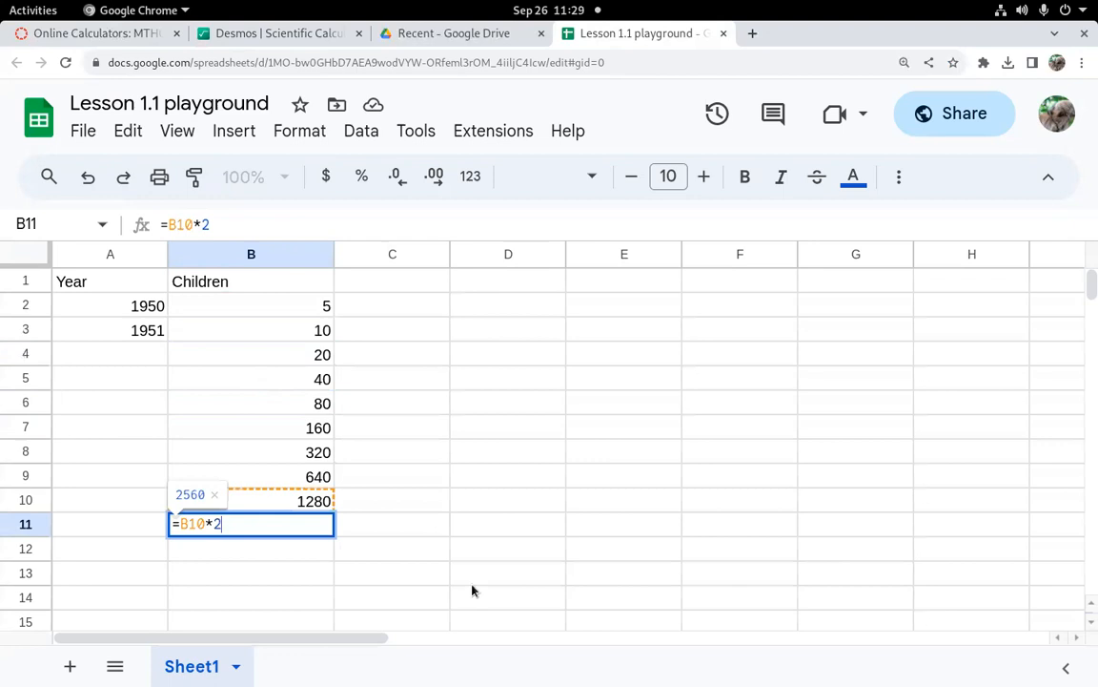
key("Return")
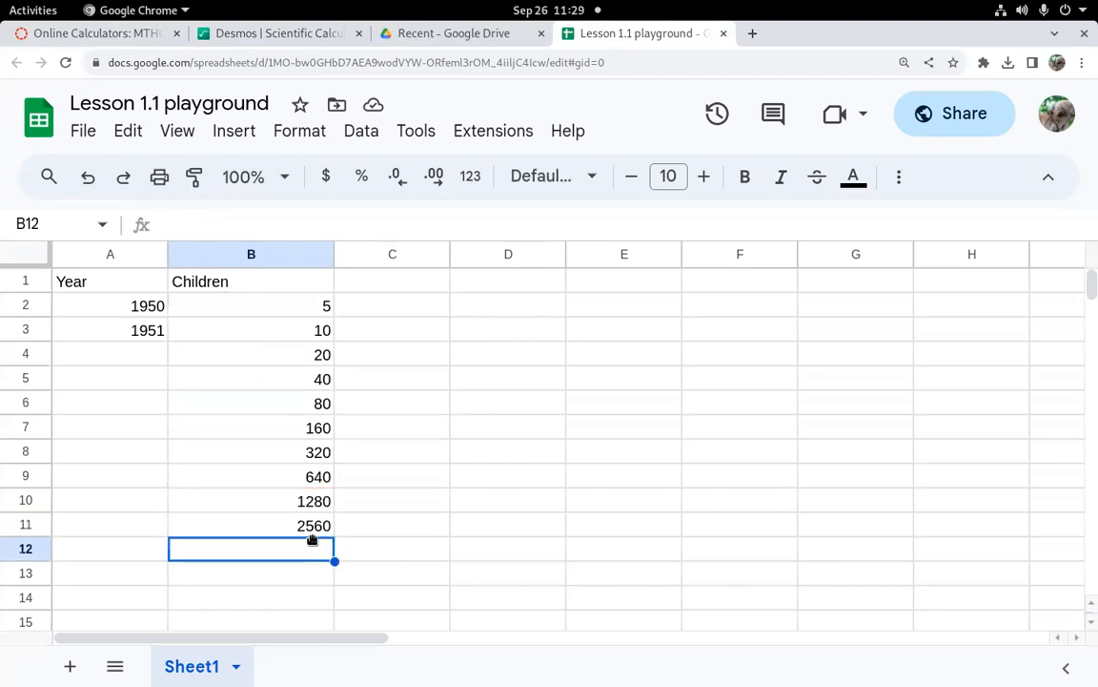
Step: Extend the doubling formula from B11 down the Children column to row 67
key("Up")
left_click_drag(333, 537, 334, 629)
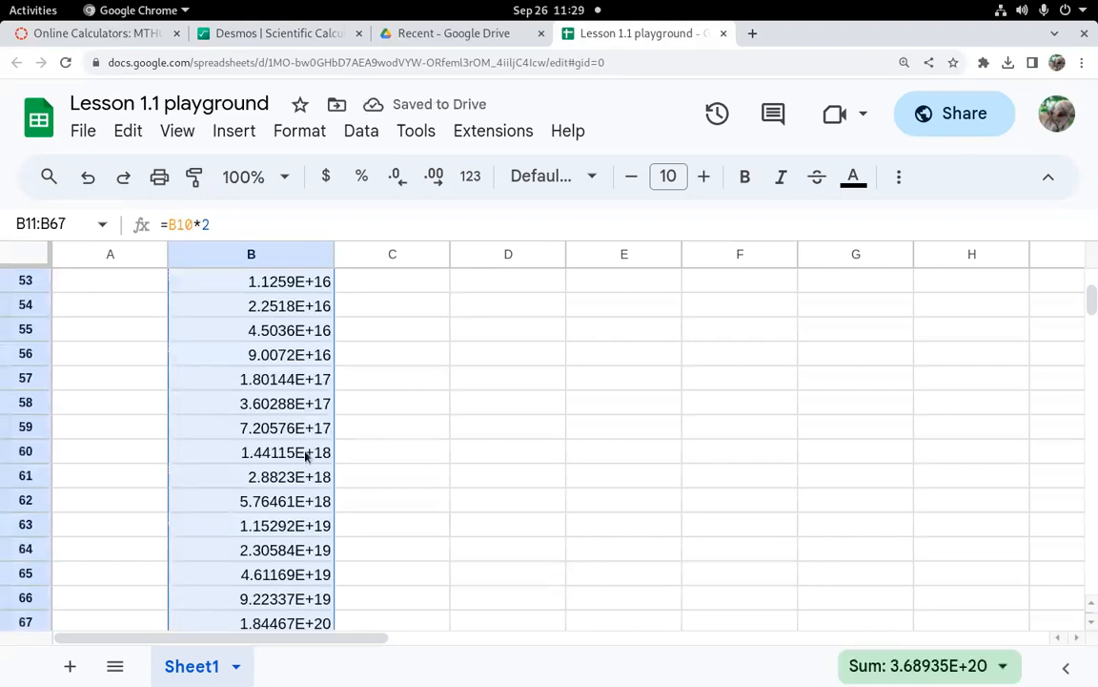
scroll(520, 535, "up", 5)
scroll(521, 538, "up", 8)
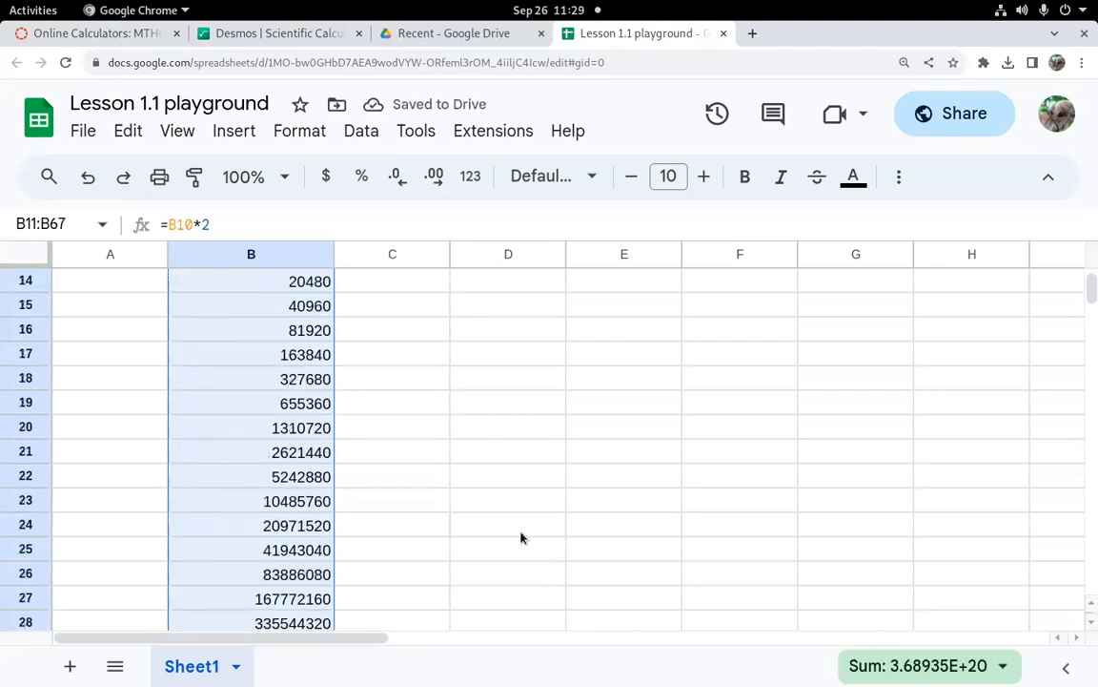
left_click(142, 362)
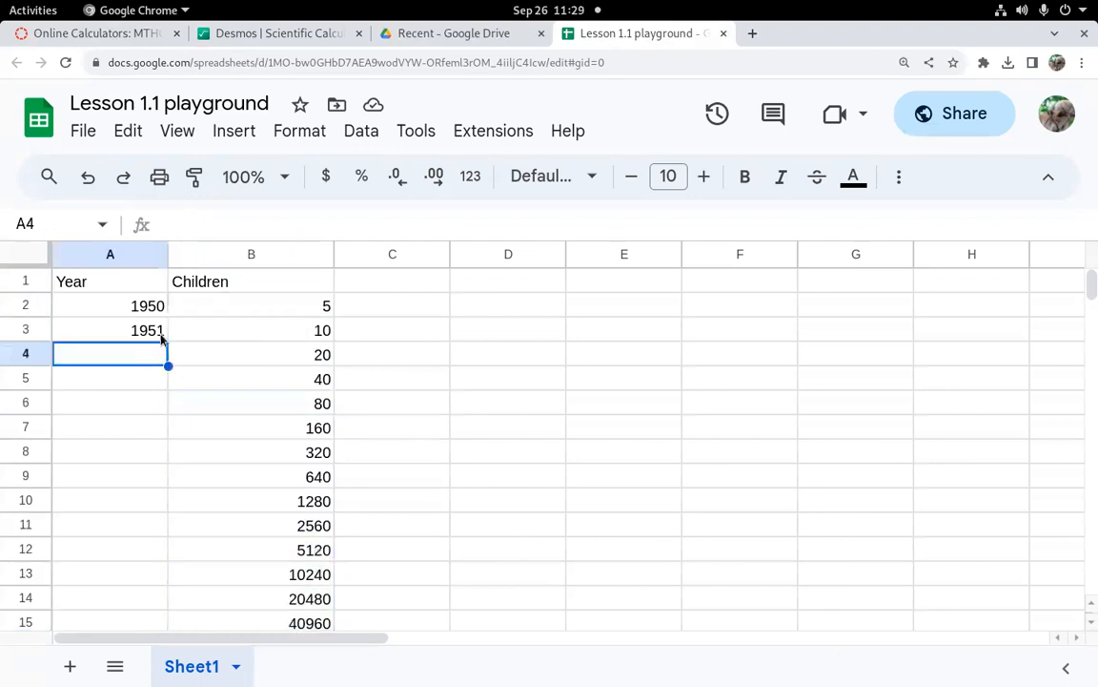
left_click(145, 326)
left_click_drag(167, 340, 164, 362)
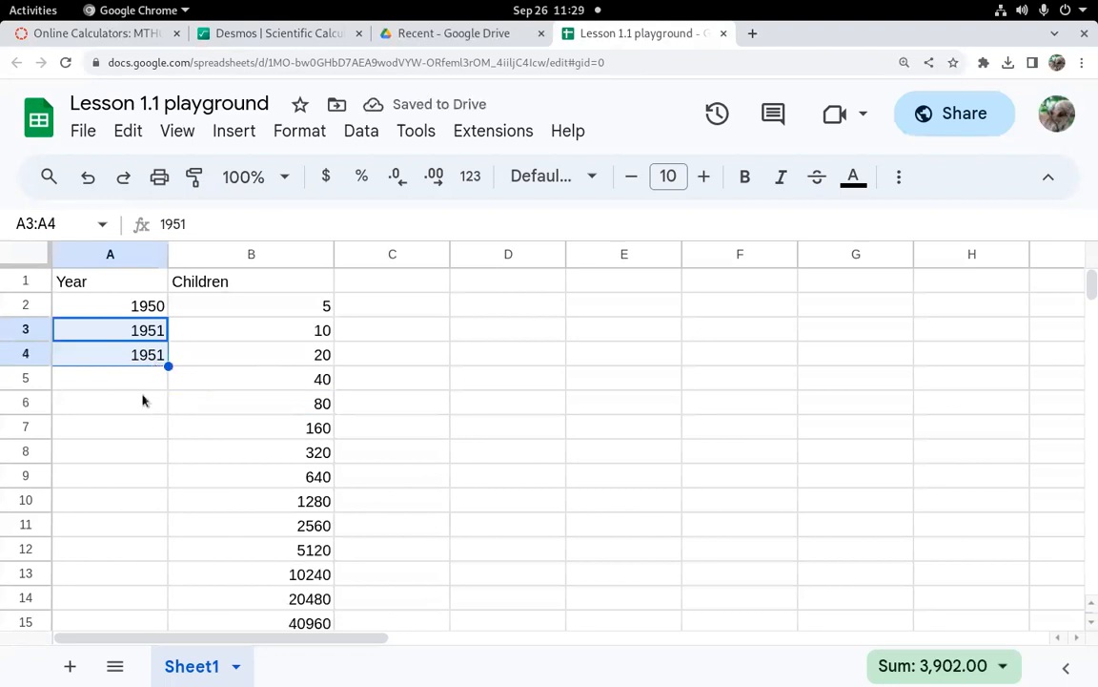
key("ctrl+z")
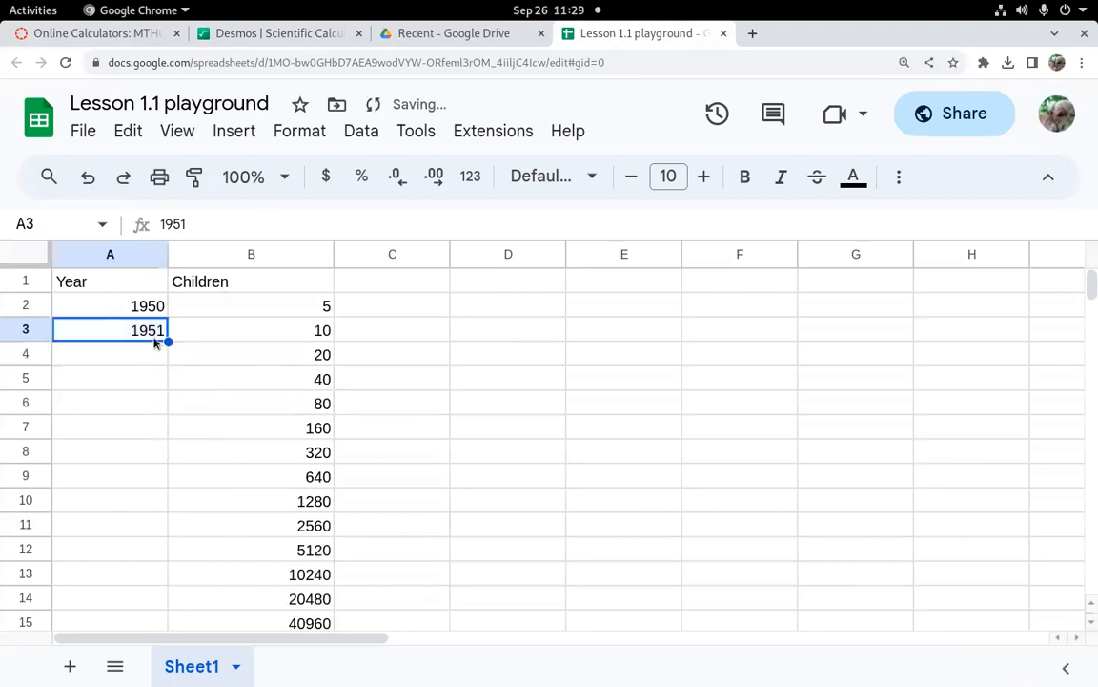
Step: Select the years 1950 and 1951 and fill the Year series down to 1955 in row 7
right_click(142, 308)
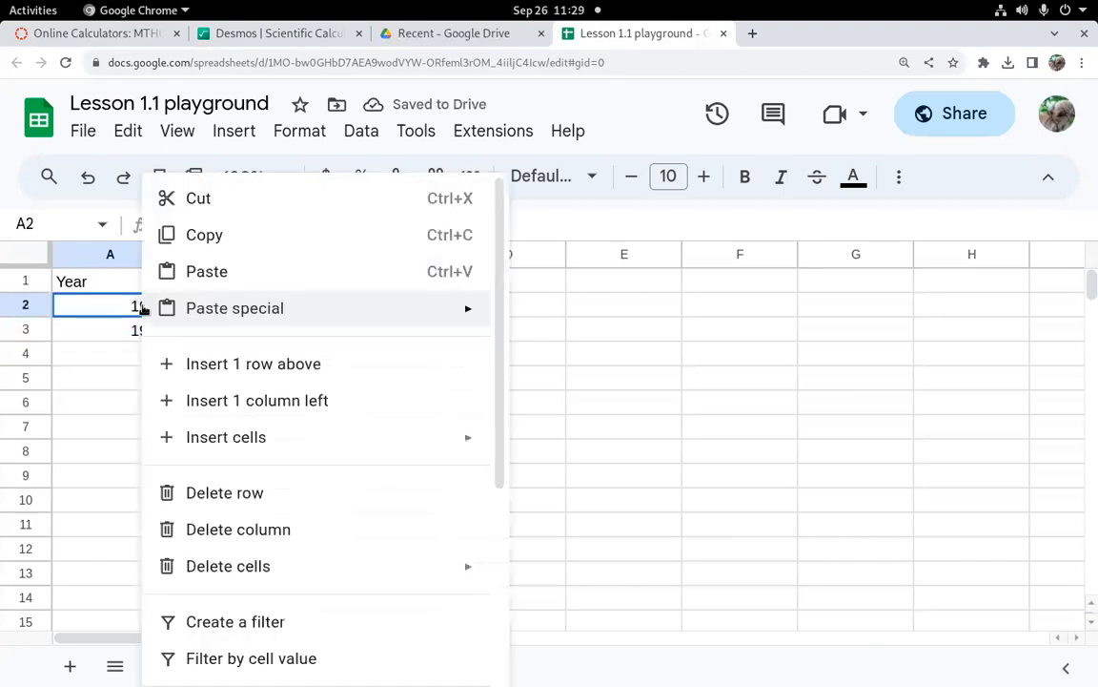
left_click(103, 376)
left_click_drag(118, 306, 120, 326)
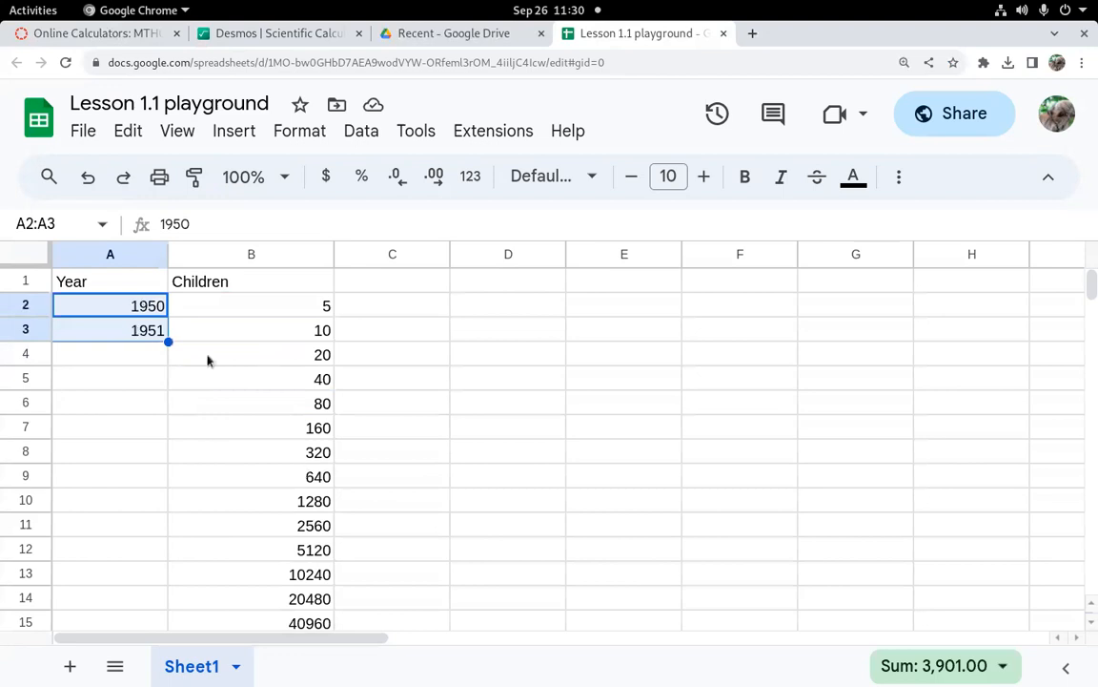
left_click_drag(167, 341, 167, 431)
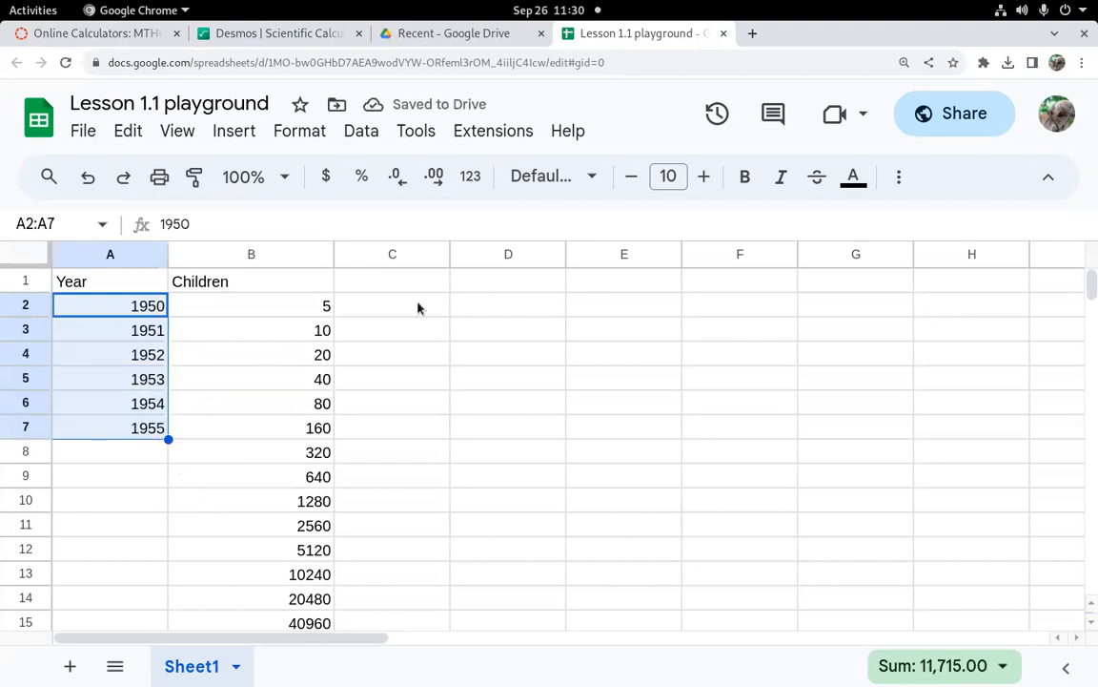
Step: Enter 1950 and 1960 in E1:E2 and fill the series down to 2010 in E7
left_click(604, 291)
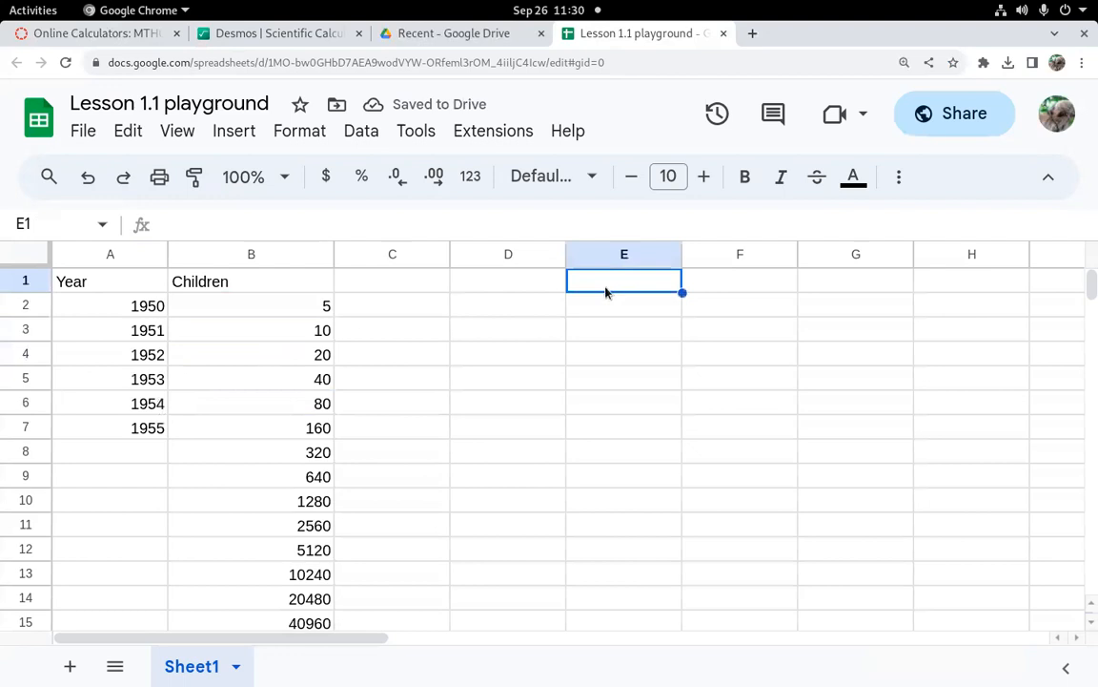
type("1950")
key("Return")
type("1960")
key("Return")
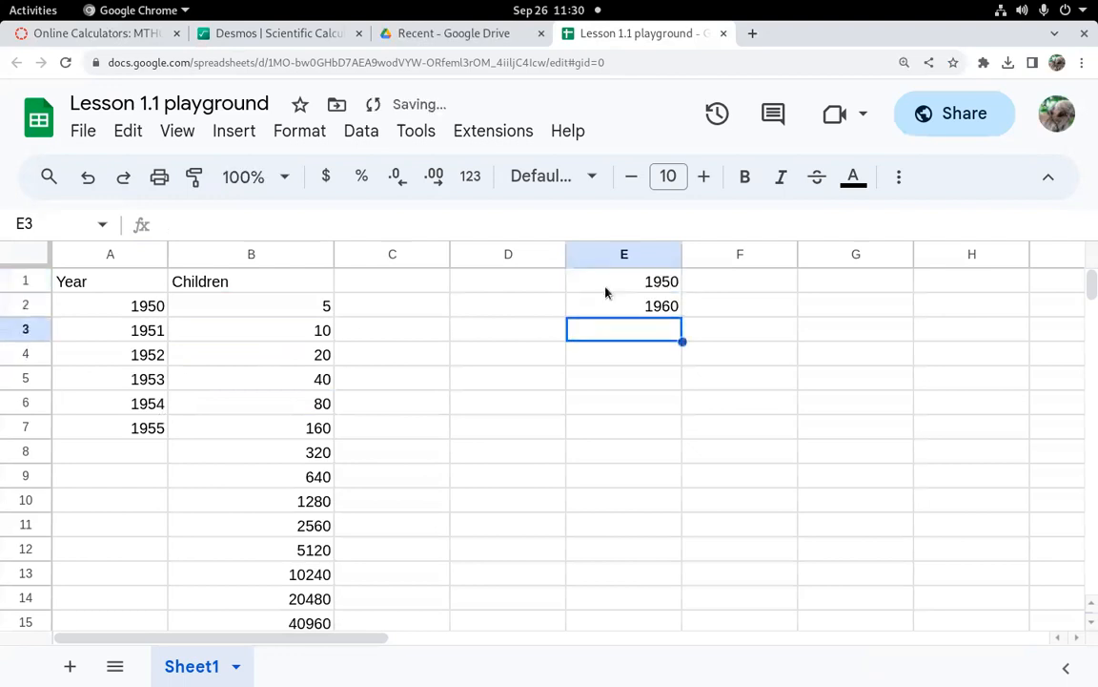
left_click_drag(645, 284, 648, 306)
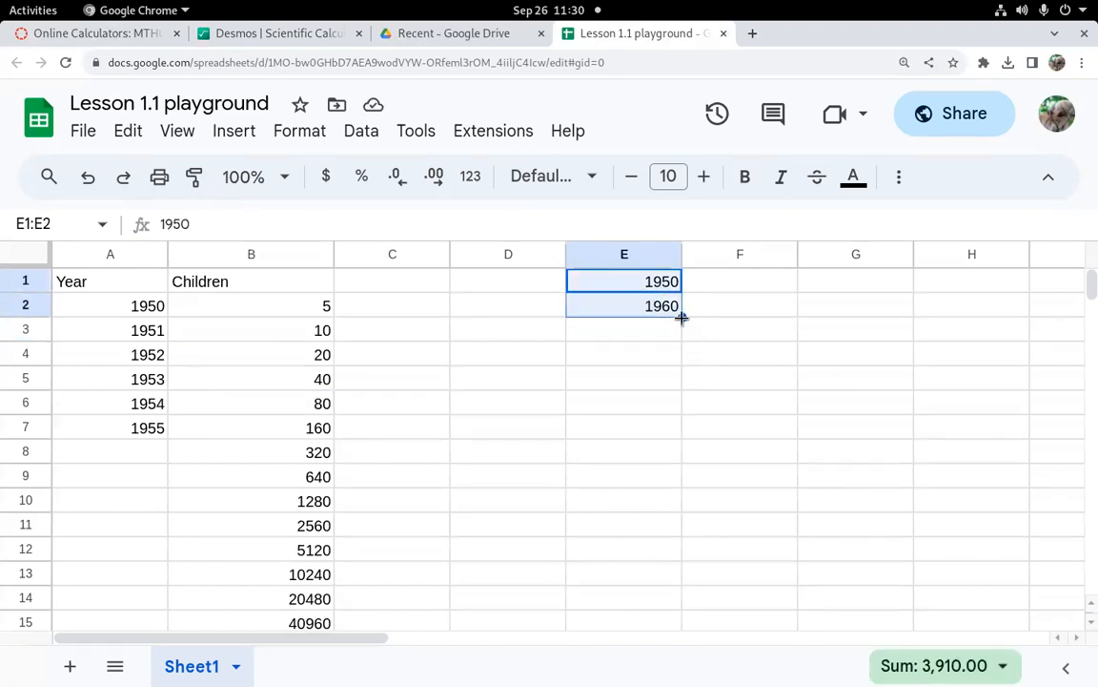
left_click_drag(682, 318, 671, 424)
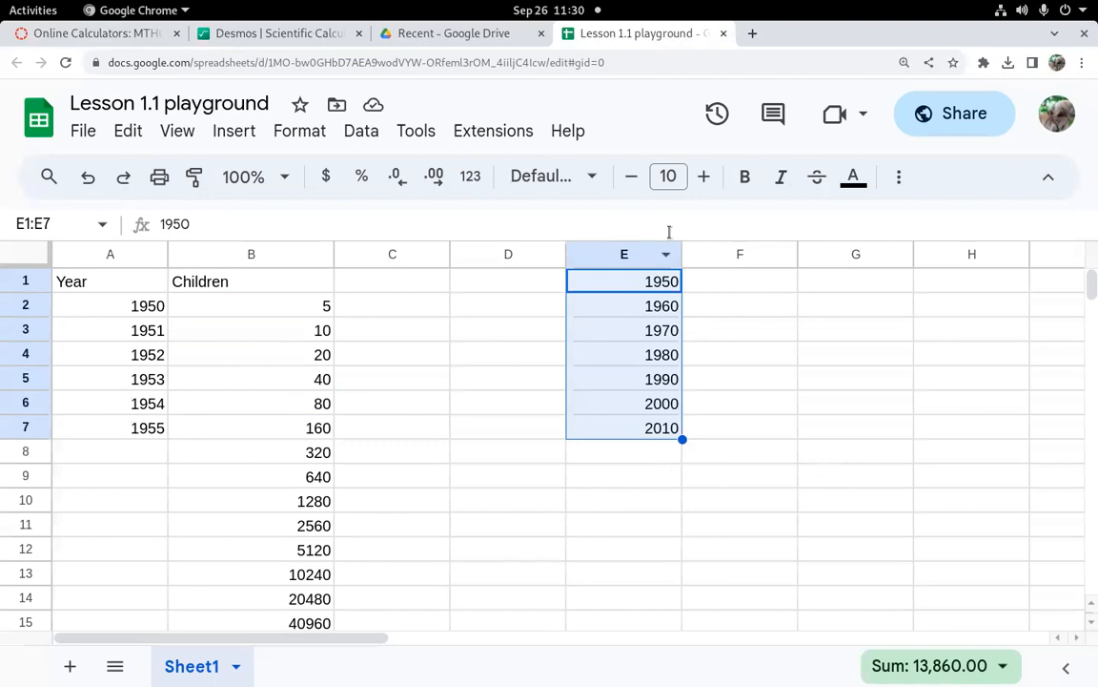
Step: Clear the 1950–2010 series from E1:E7
left_click_drag(315, 339, 319, 417)
left_click(465, 408)
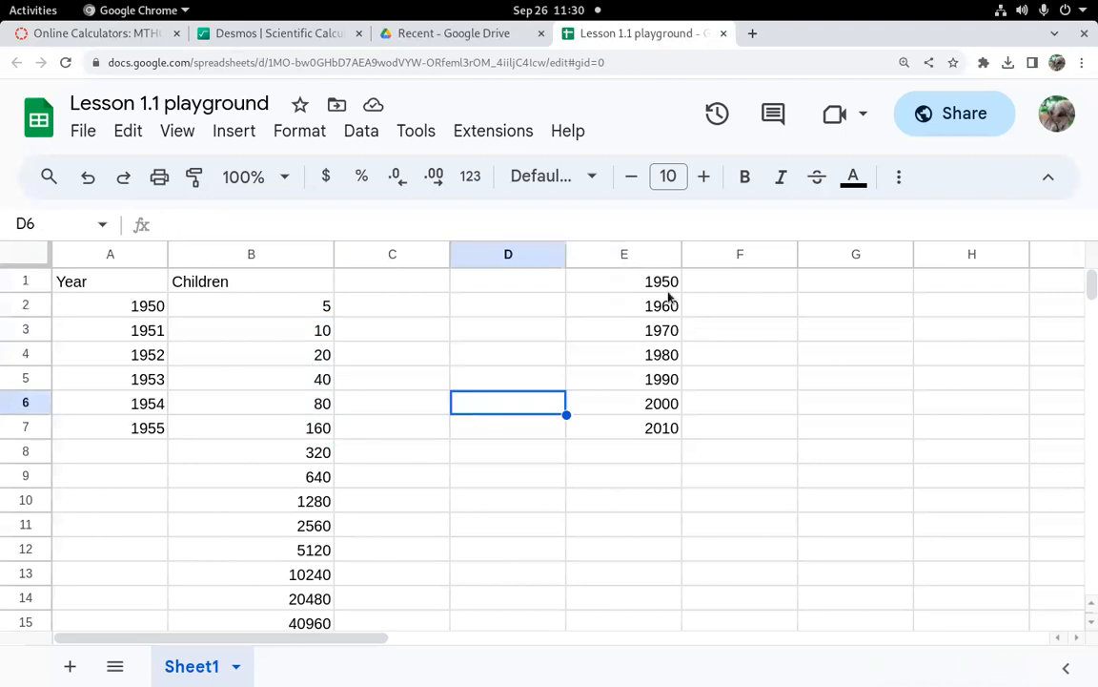
left_click_drag(637, 286, 661, 429)
key("Delete")
Step: Extend the Year series in column A down to 2015 in row 67
left_click_drag(307, 307, 309, 402)
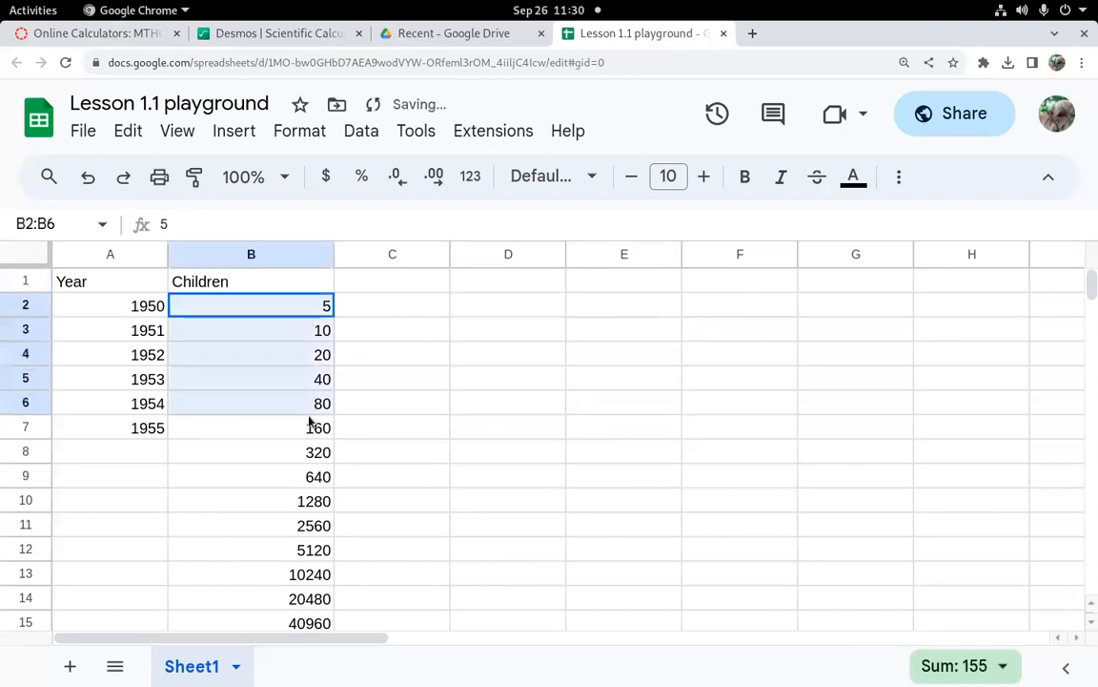
left_click(92, 429)
left_click_drag(154, 409, 153, 491)
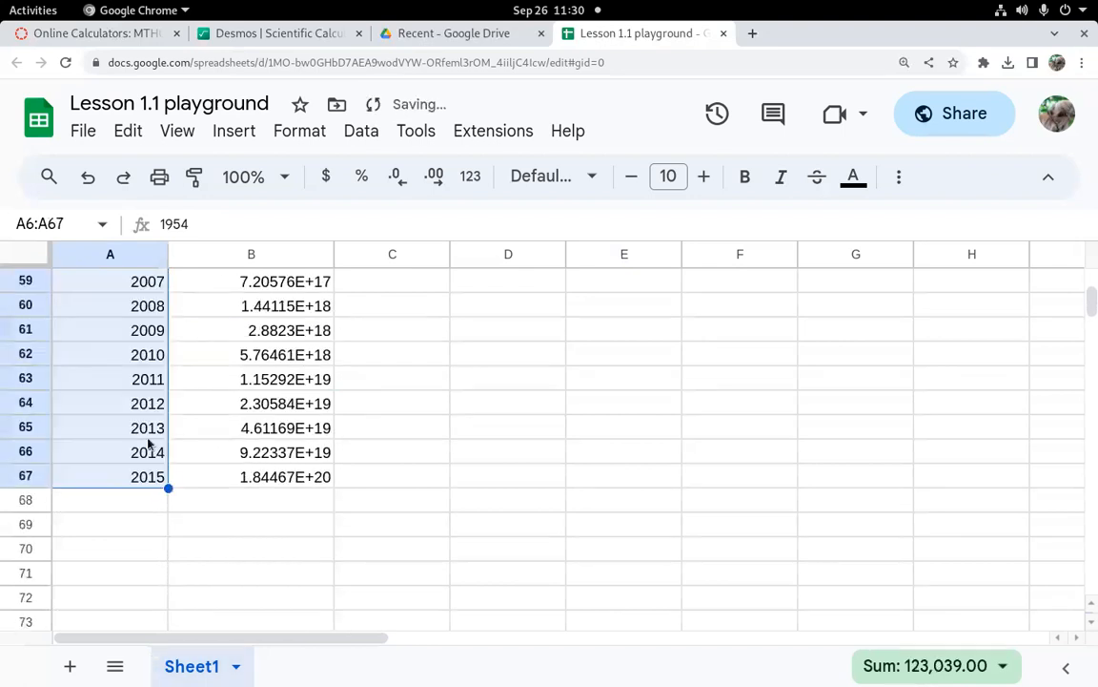
Step: Color the text of the 1995 row in A47:B47 yellow, then reset the text color
scroll(264, 525, "up", 1)
scroll(264, 525, "up", 4)
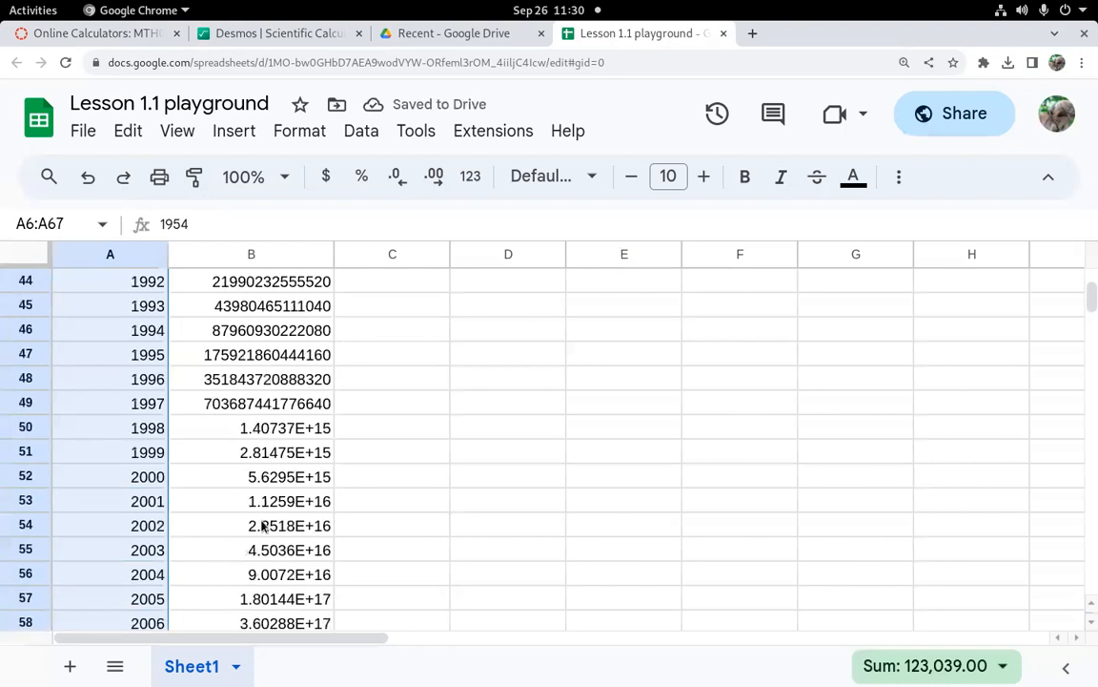
left_click(28, 355)
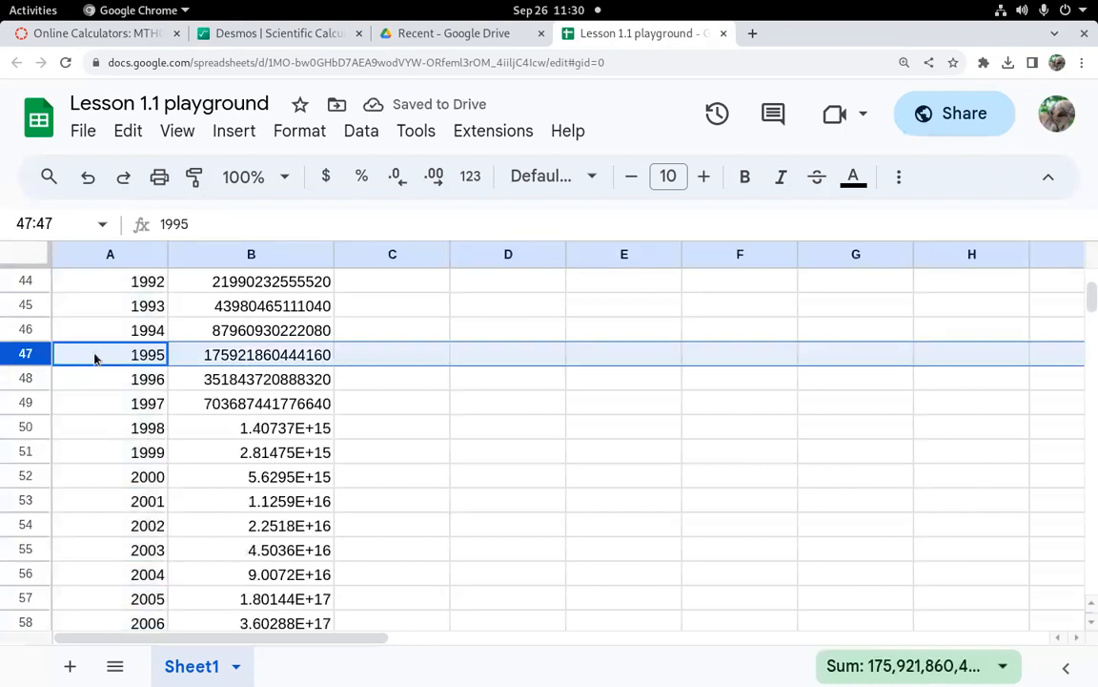
left_click(272, 359)
left_click_drag(121, 365, 176, 355)
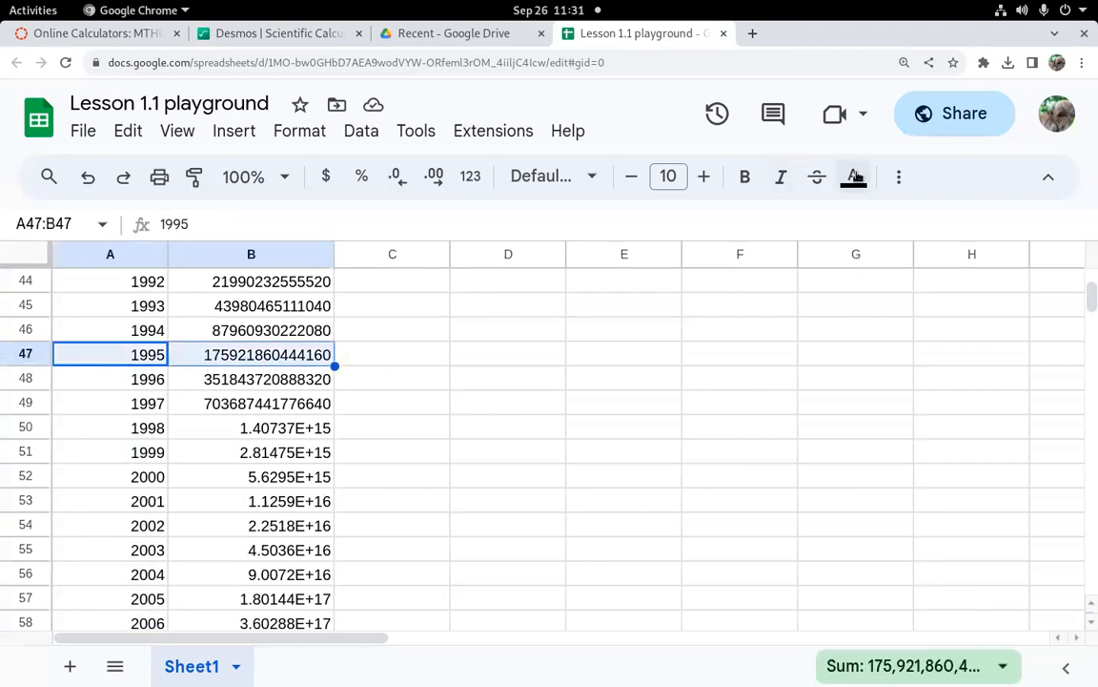
left_click(854, 177)
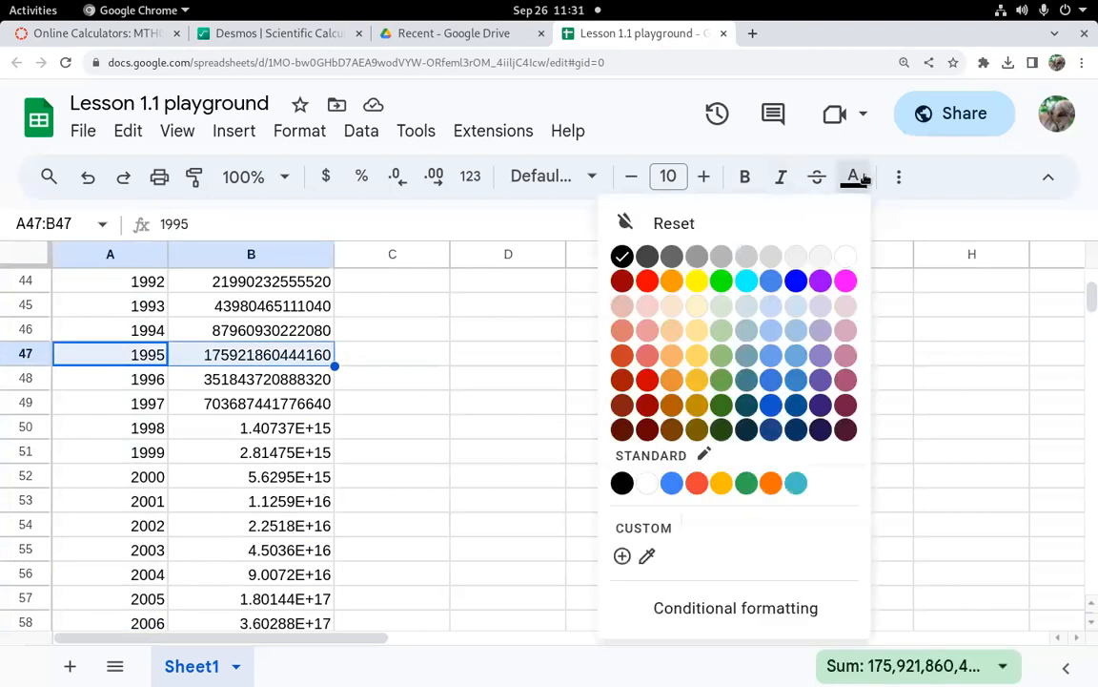
left_click(697, 282)
left_click(854, 177)
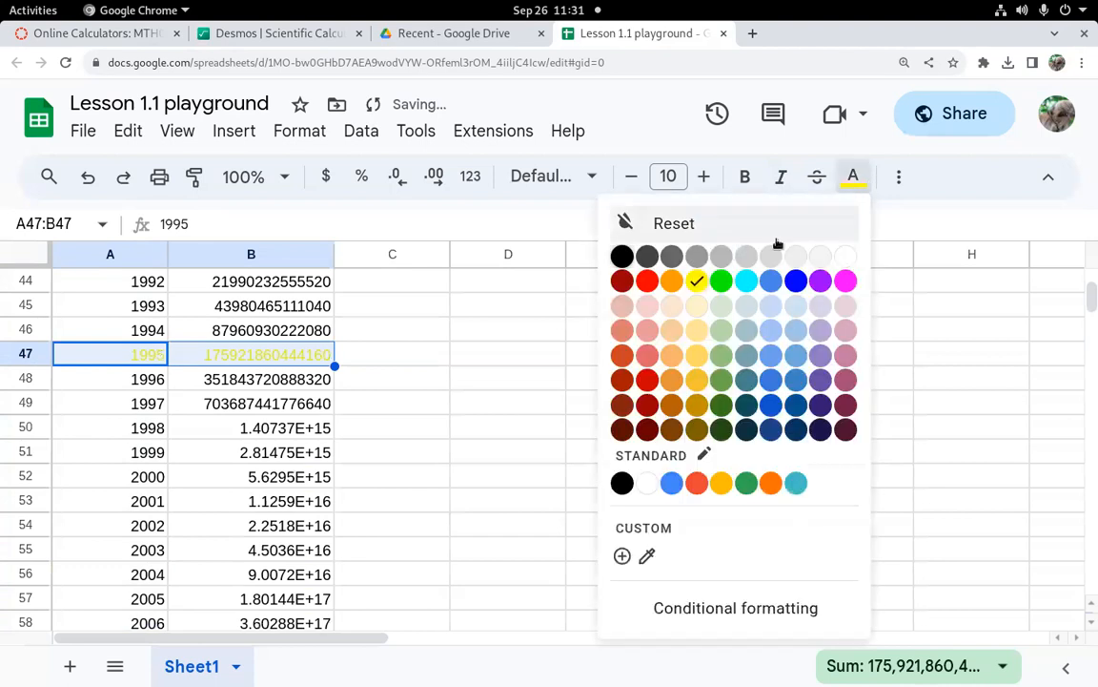
left_click(774, 233)
Step: Fill the 1995 row cells A47:B47 with yellow
left_click(898, 177)
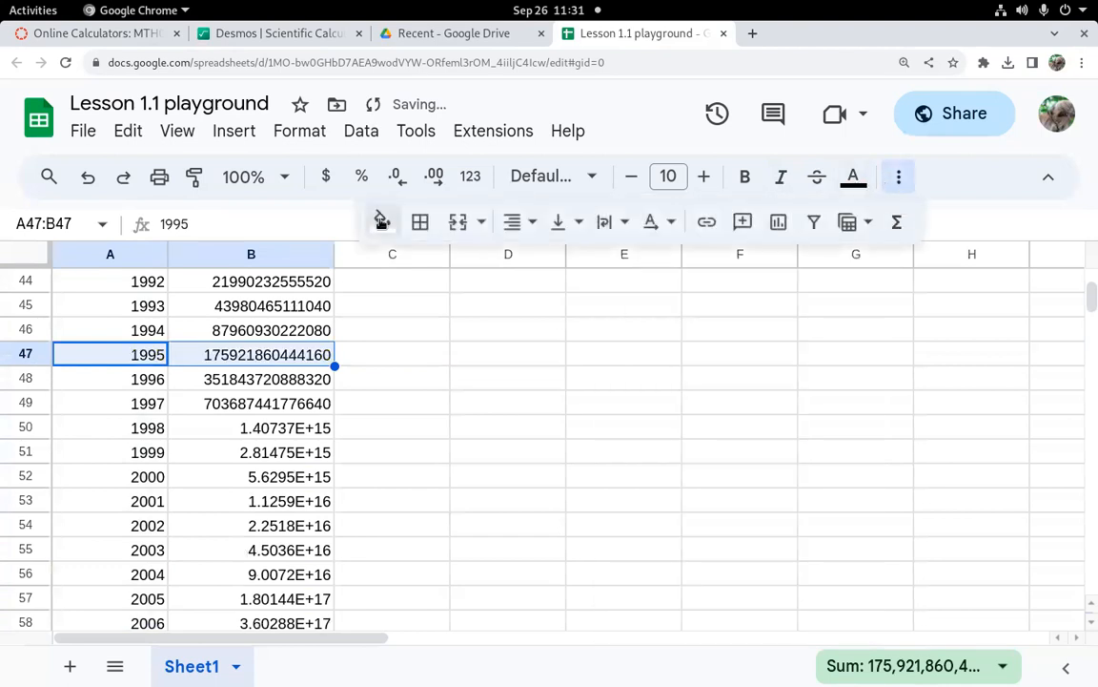
left_click(381, 221)
left_click(461, 320)
left_click(378, 411)
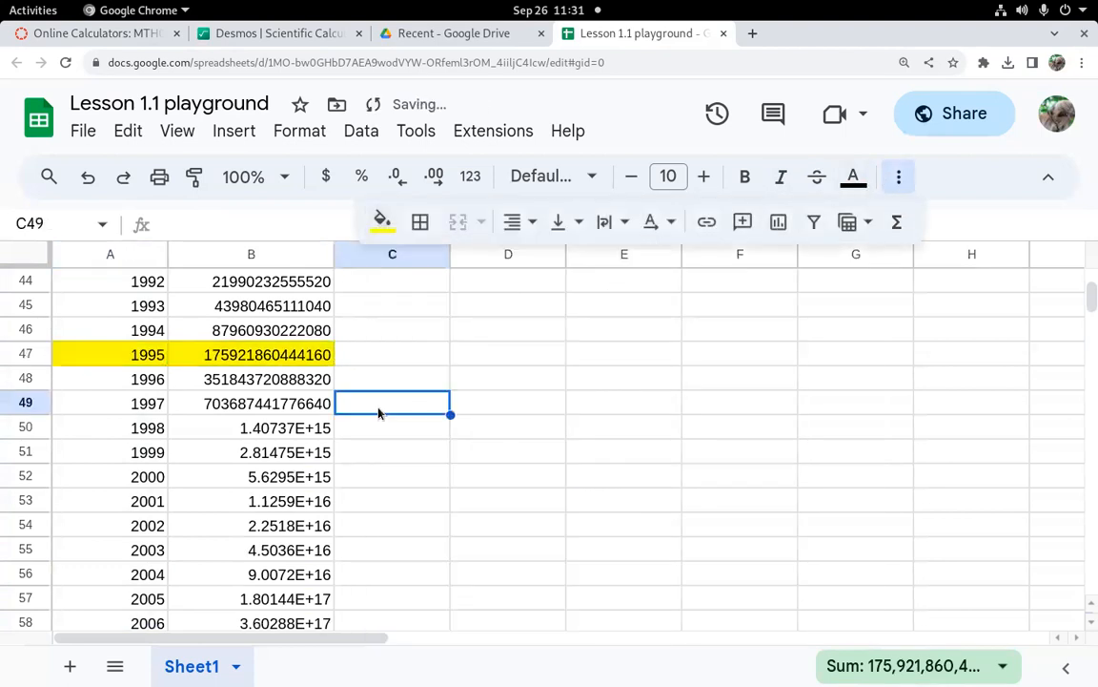
Step: Format B47 as a number with thousands separators and no decimal places
left_click(259, 356)
left_click(326, 177)
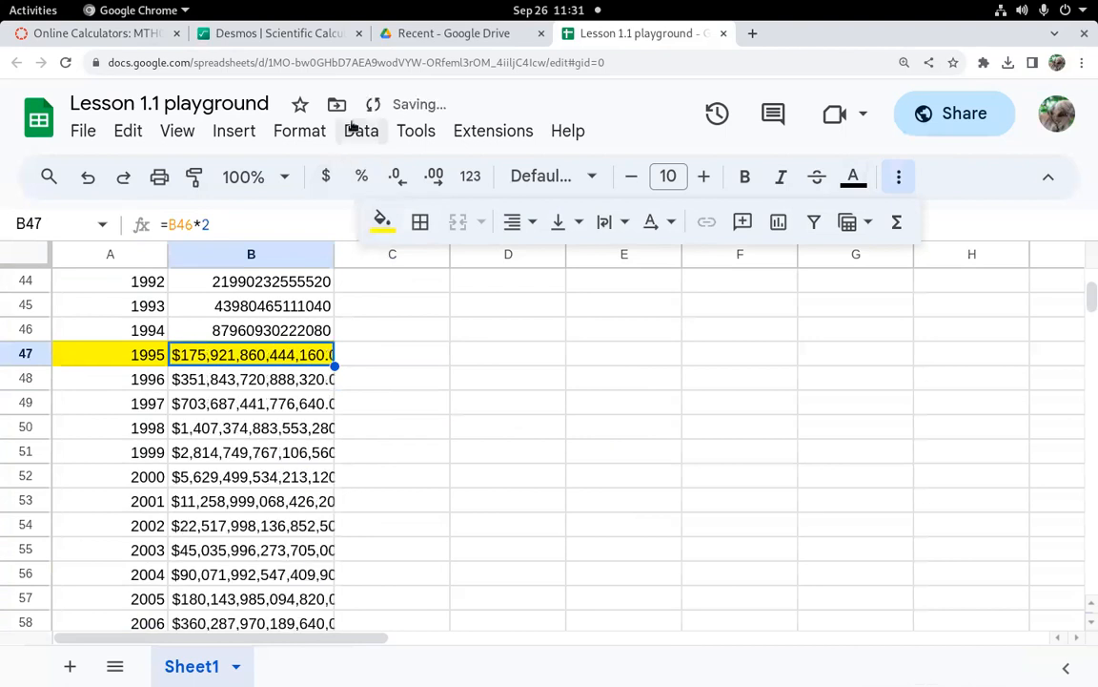
left_click(300, 131)
mouse_move(336, 228)
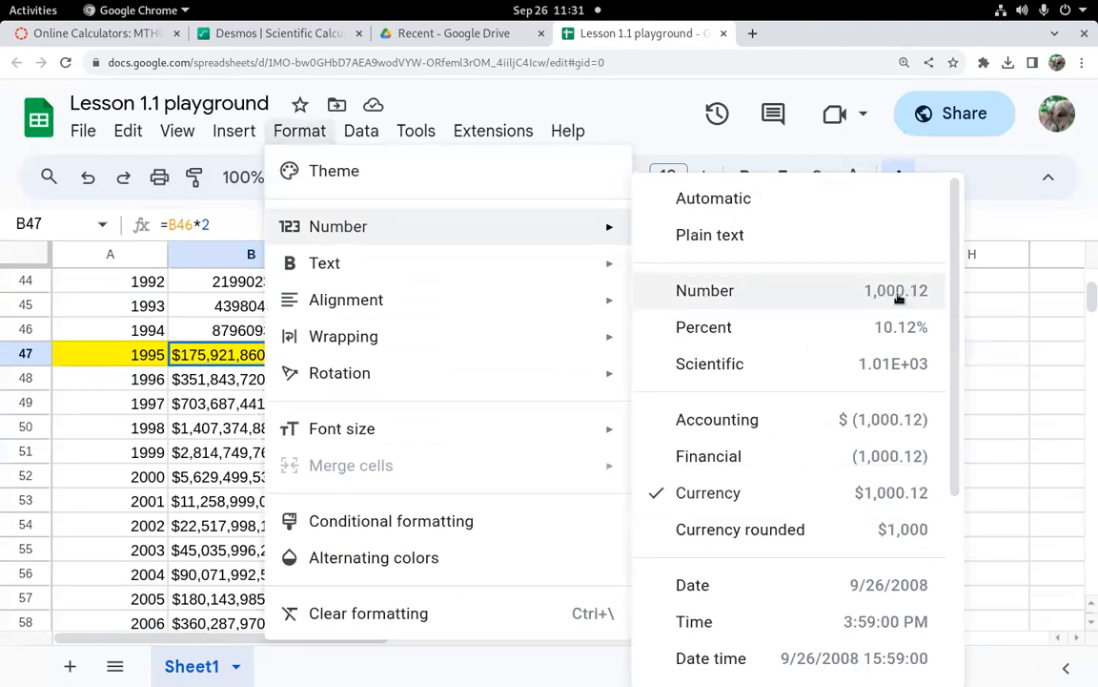
left_click(920, 296)
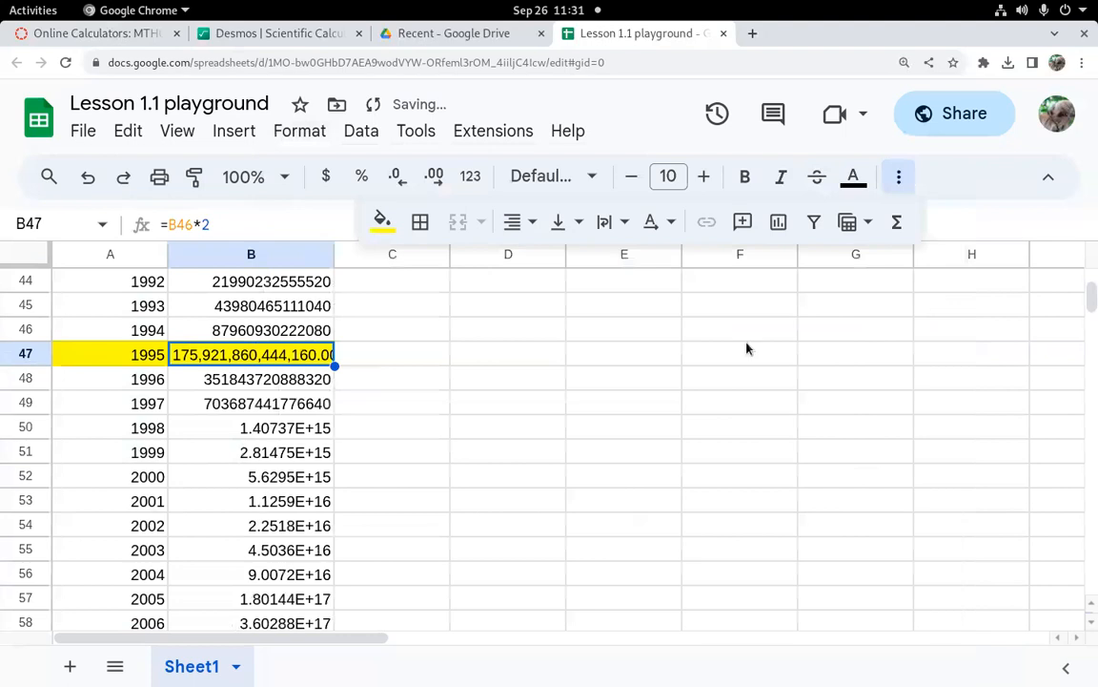
left_click(401, 181)
left_click(401, 181)
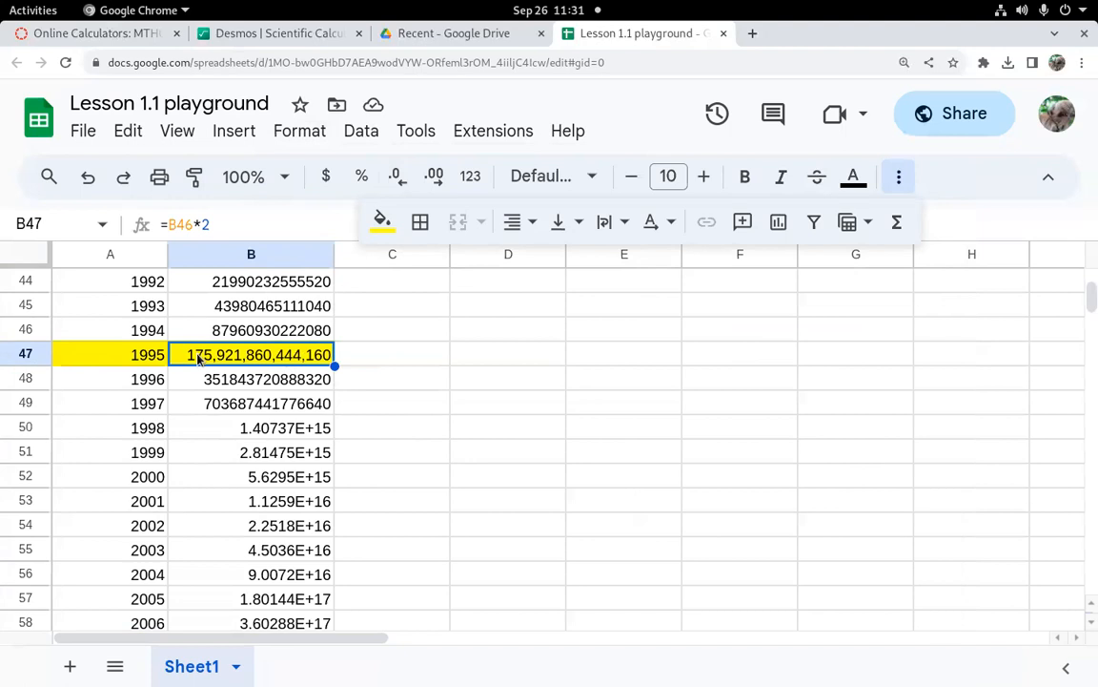
Step: Enter the formula =2+2 in D2
scroll(371, 433, "up", 2)
scroll(372, 433, "up", 12)
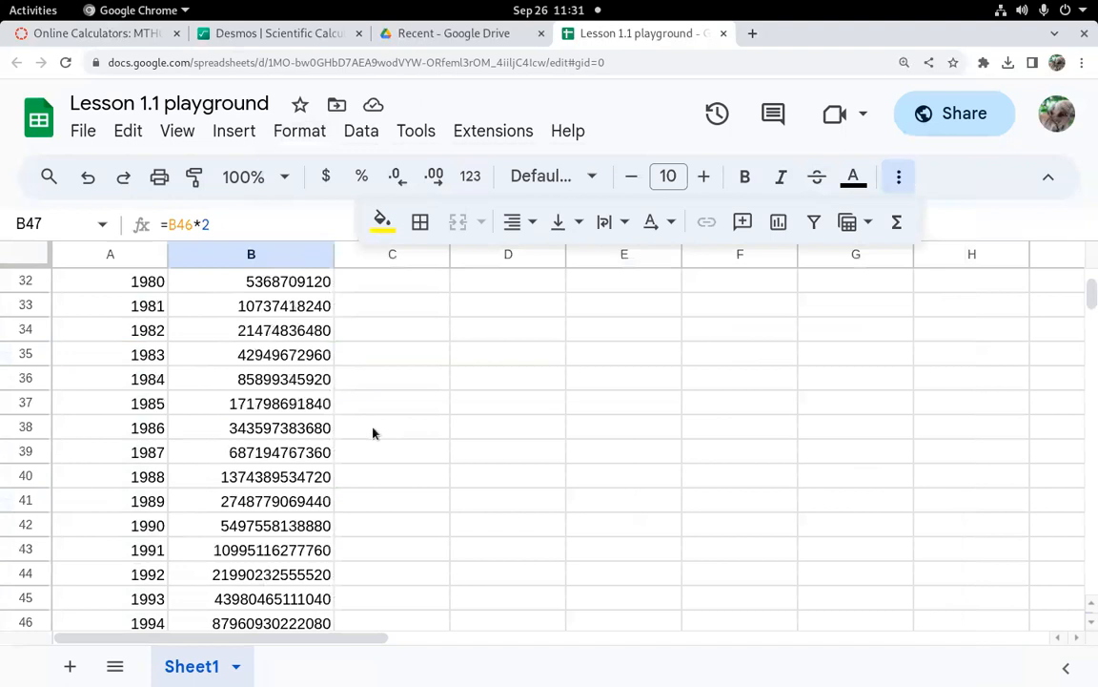
scroll(372, 429, "down", 1)
scroll(296, 354, "up", 1)
scroll(296, 355, "down", 1)
scroll(326, 407, "up", 1)
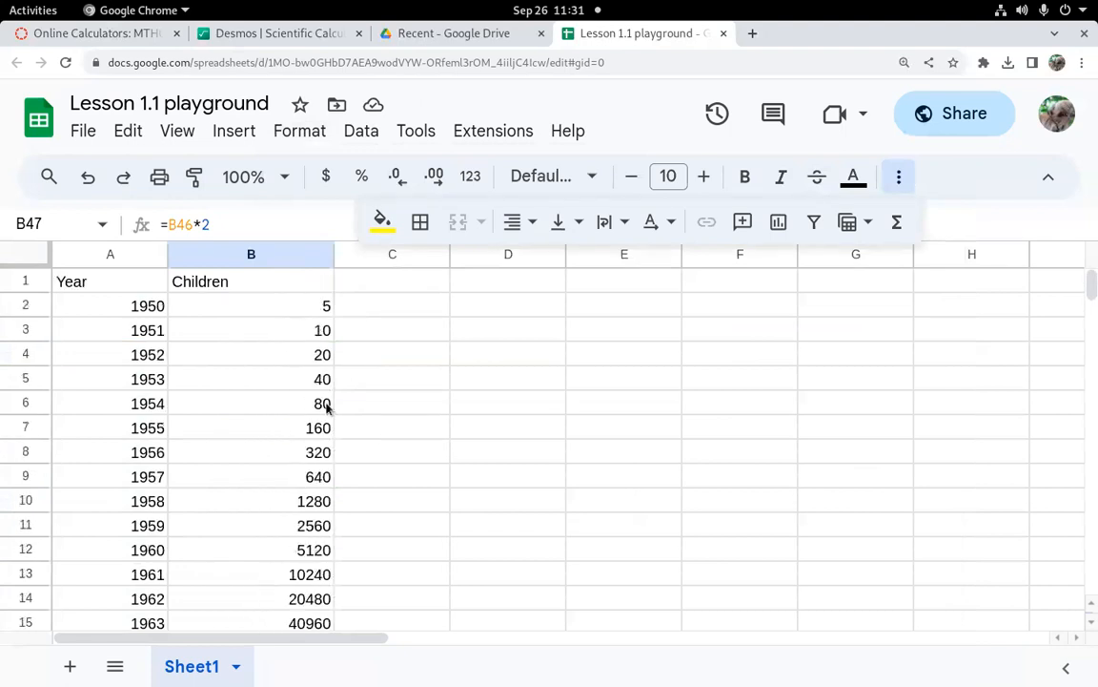
left_click(292, 313)
left_click(505, 315)
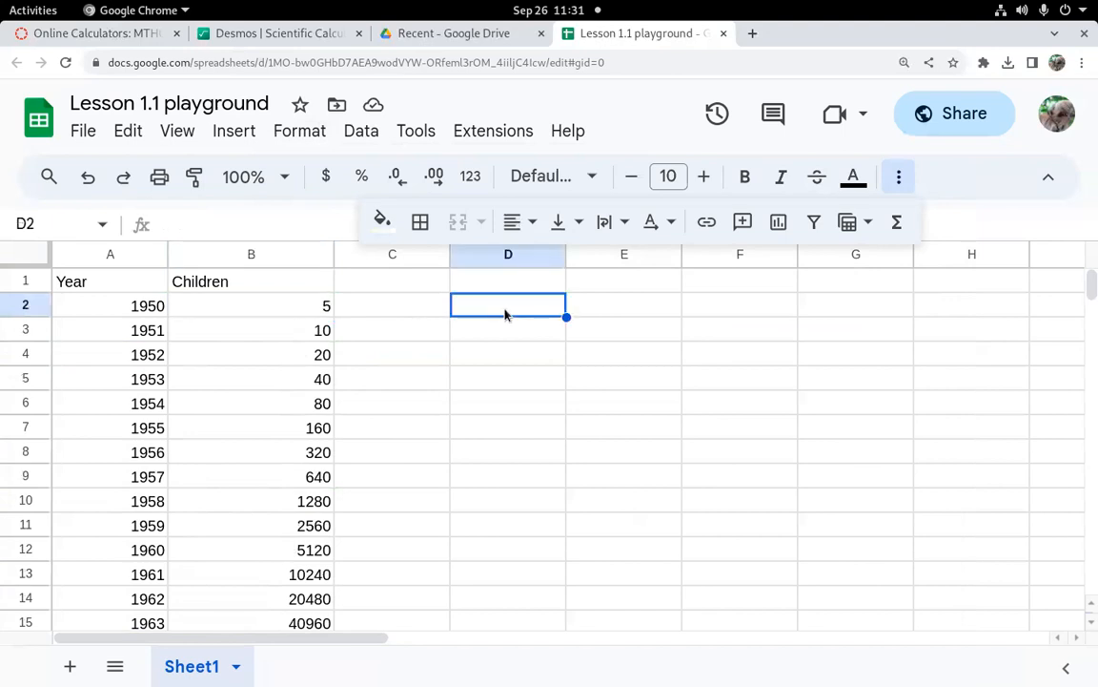
type("=")
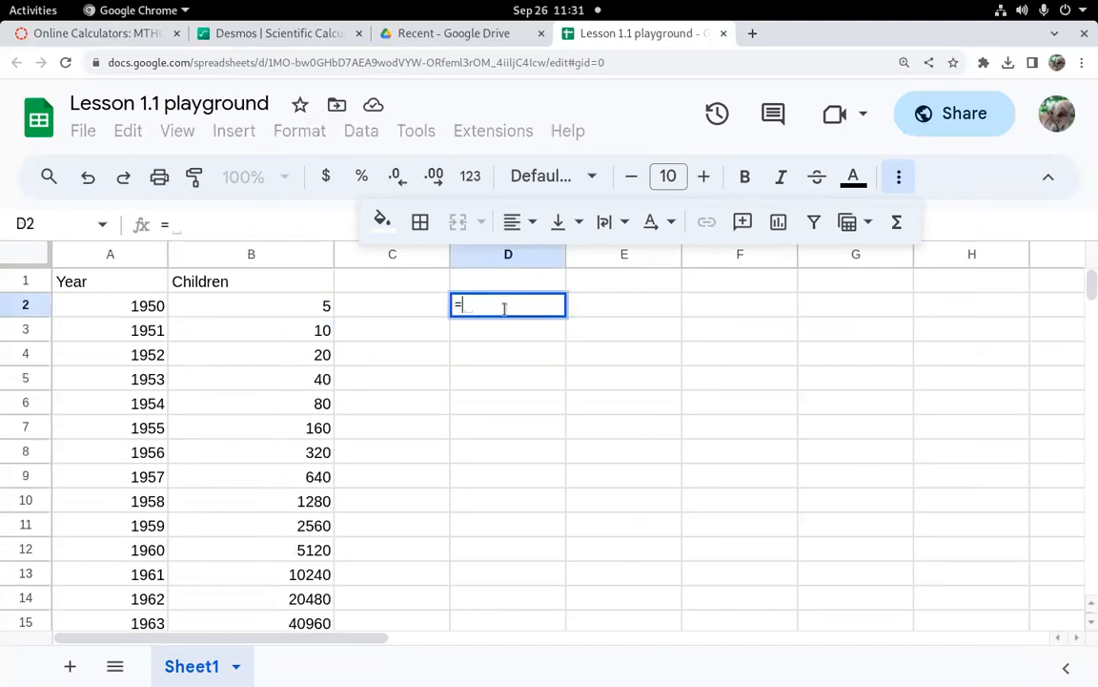
type("2+23")
key("BackSpace")
key("Return")
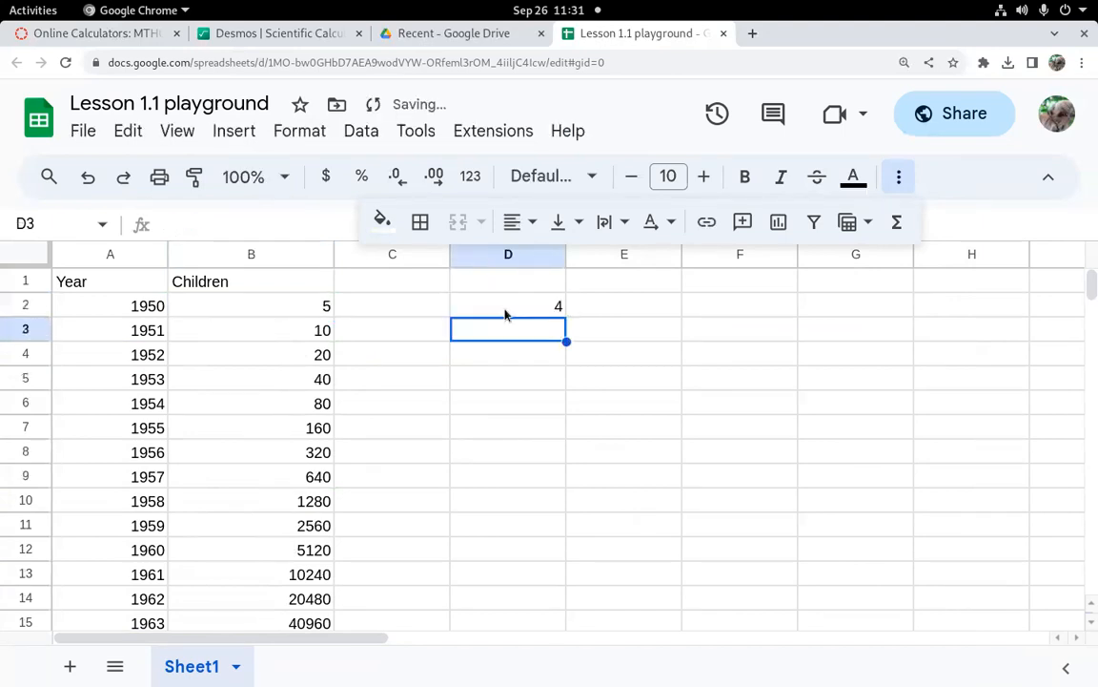
Step: Enter 2+2 without an equals sign in E2
left_click(605, 309)
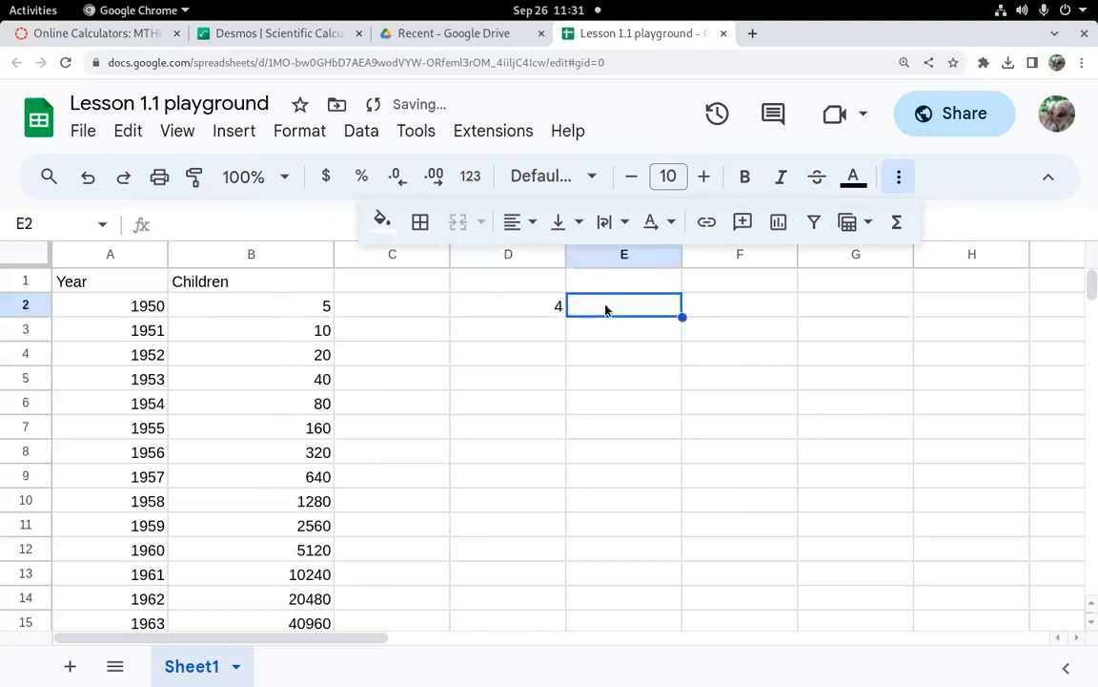
type("2+2")
key("Return")
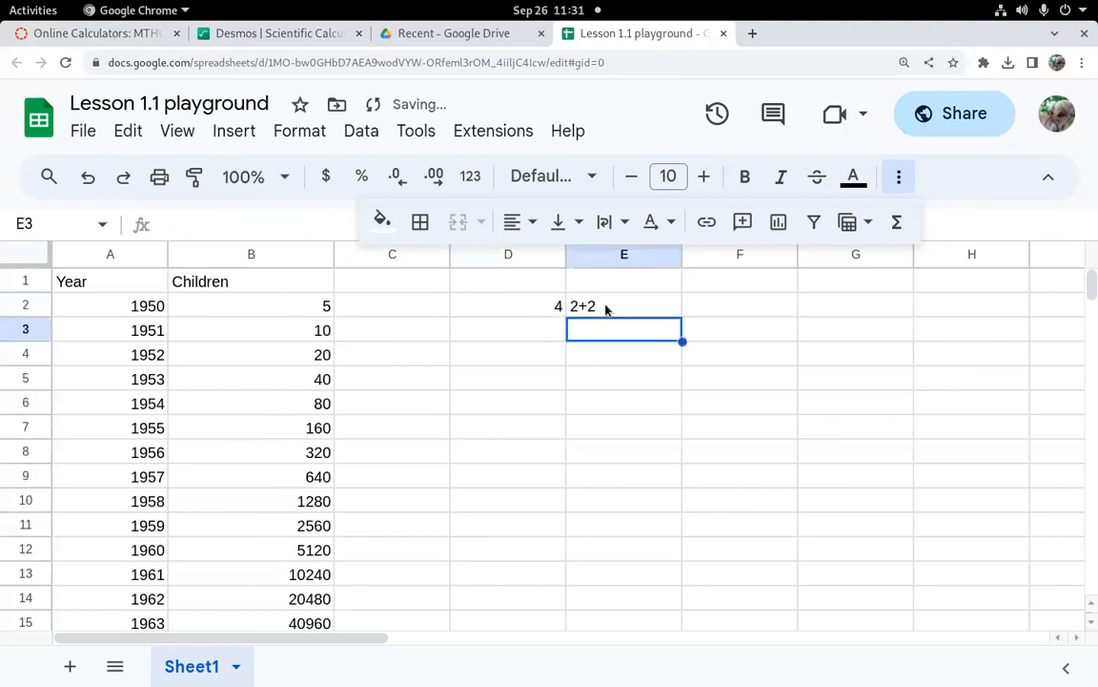
Step: Try to write a formula in E2 that references D2
left_click(605, 309)
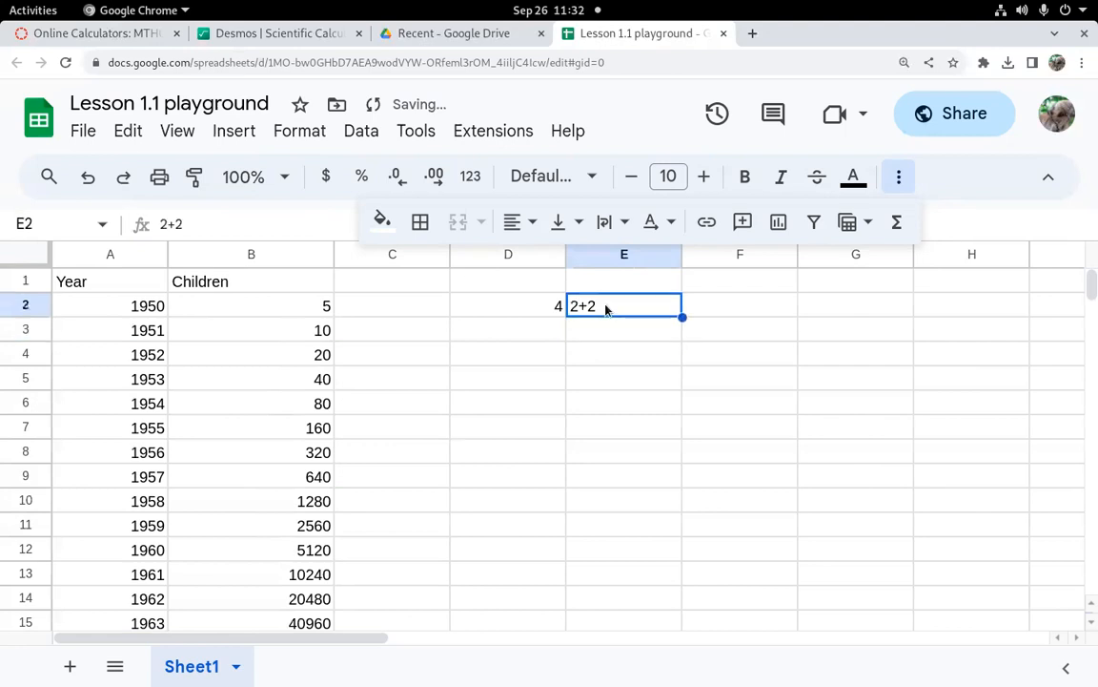
type("=")
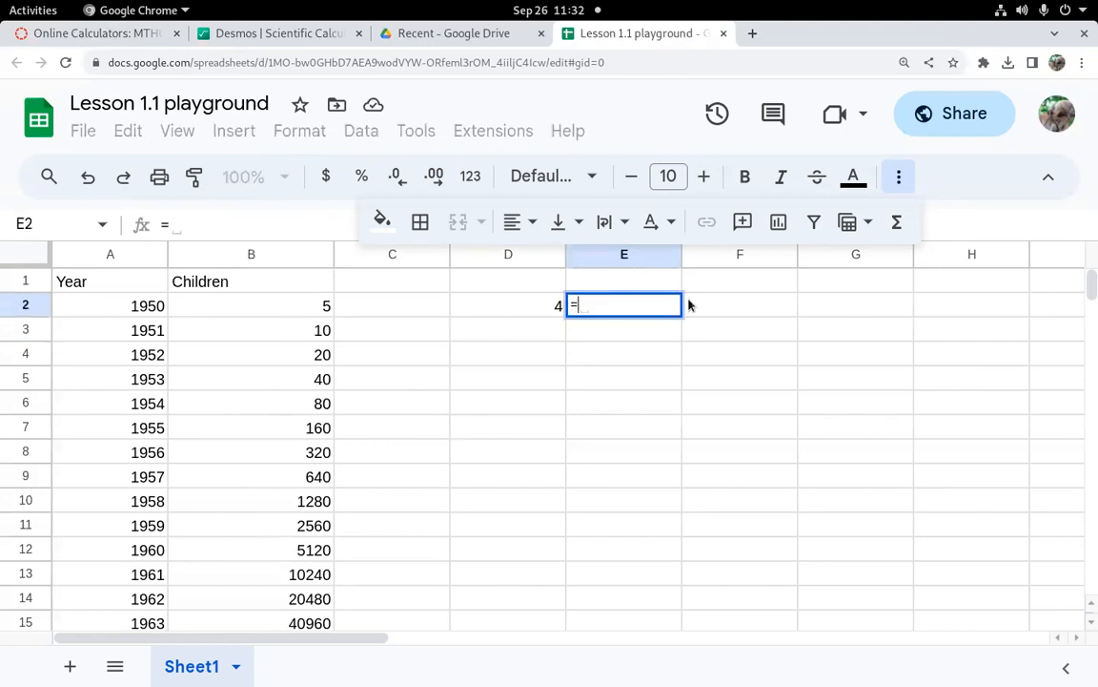
left_click_drag(503, 308, 632, 304)
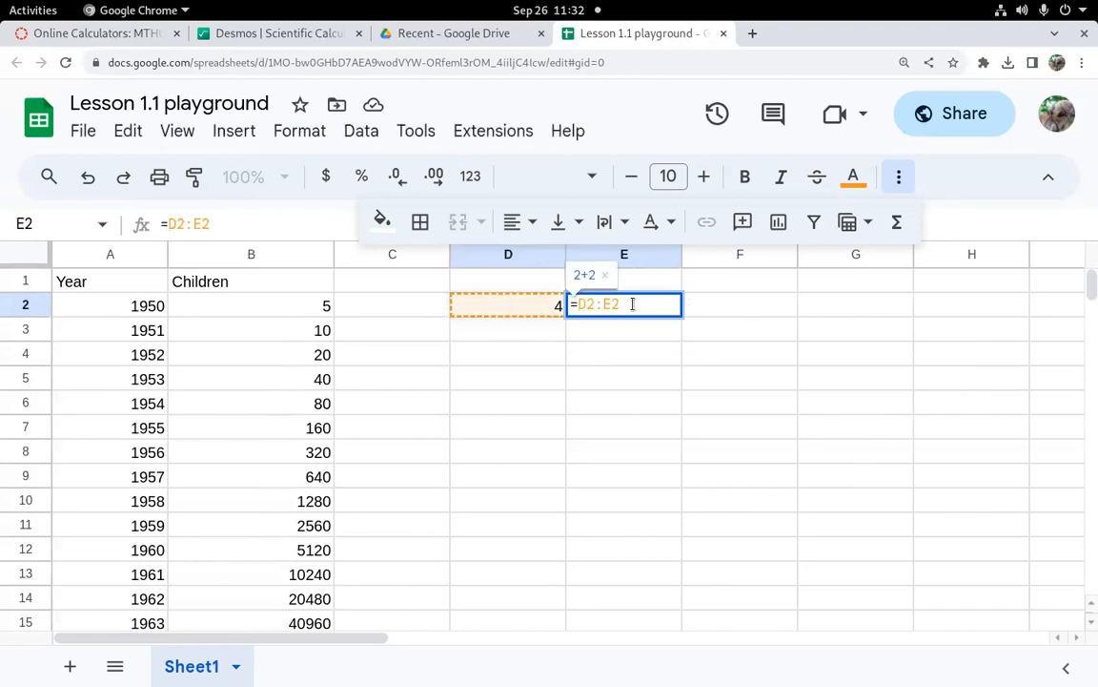
key("BackSpace")
key("BackSpace")
key("BackSpace")
key("BackSpace")
key("BackSpace")
key("BackSpace")
key("Return")
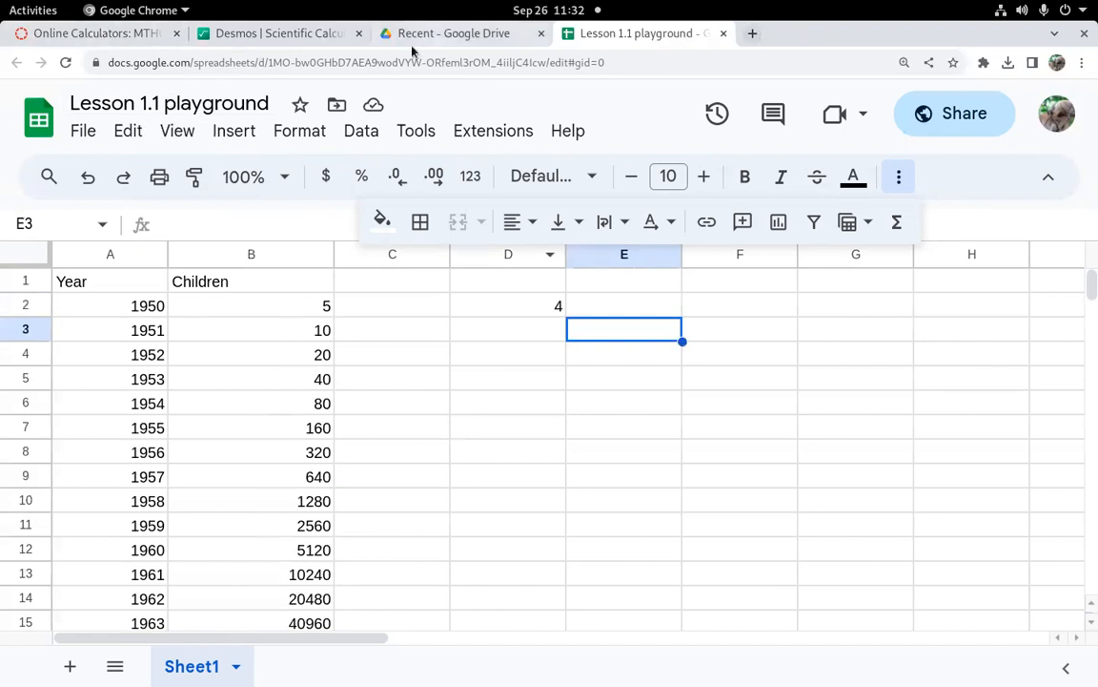
left_click(280, 38)
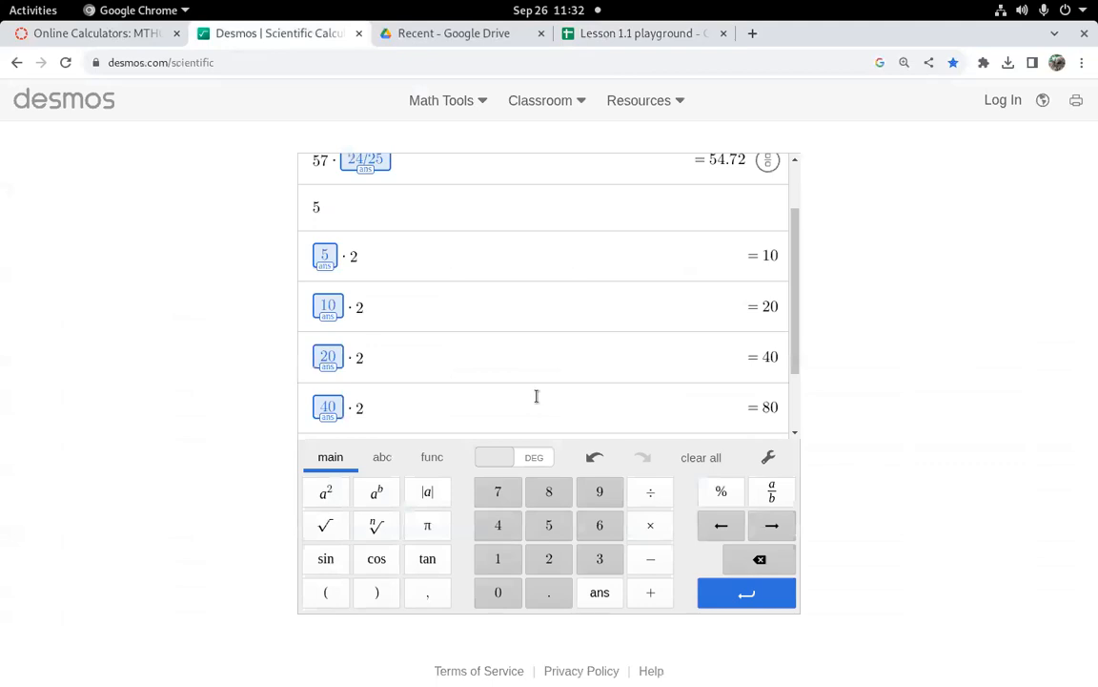
left_click(635, 37)
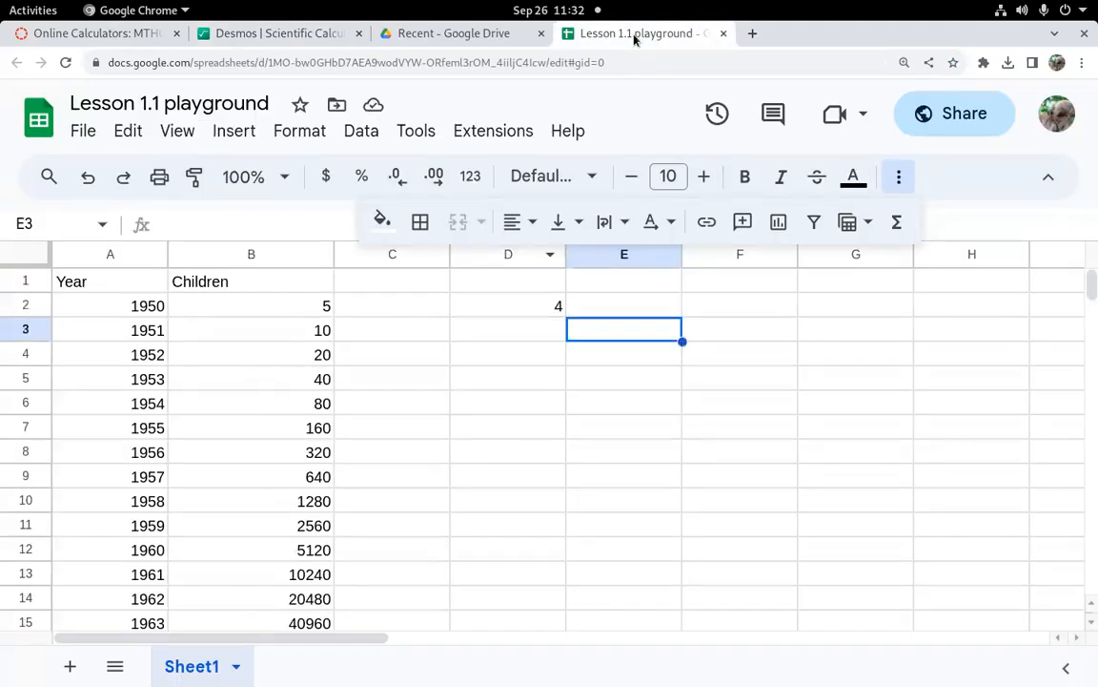